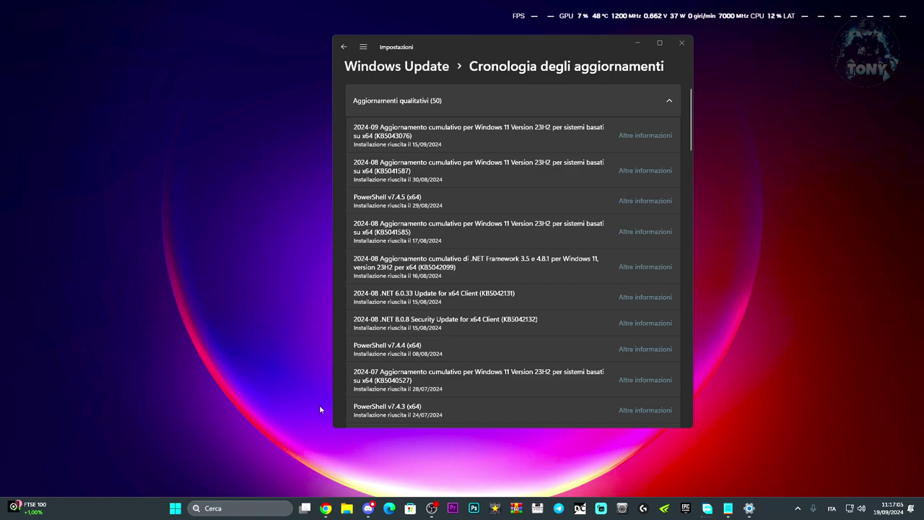
Open the C:\Windows\SoftwareDistribution folder in File Explorer.
{"action": "left_click", "coordinate": [346, 507]}
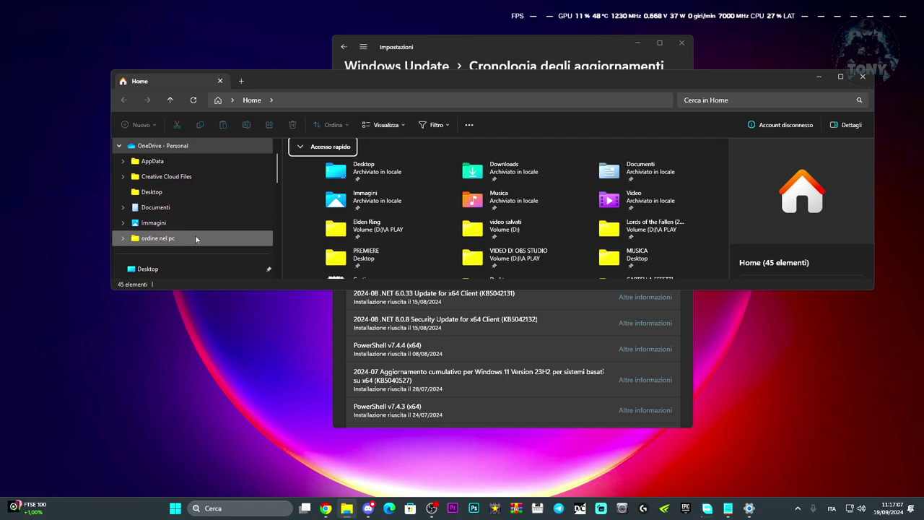
{"action": "scroll", "coordinate": [196, 239], "scroll_direction": "down", "scroll_amount": 3}
{"action": "scroll", "coordinate": [180, 221], "scroll_direction": "down", "scroll_amount": 5}
{"action": "left_click", "coordinate": [166, 191]}
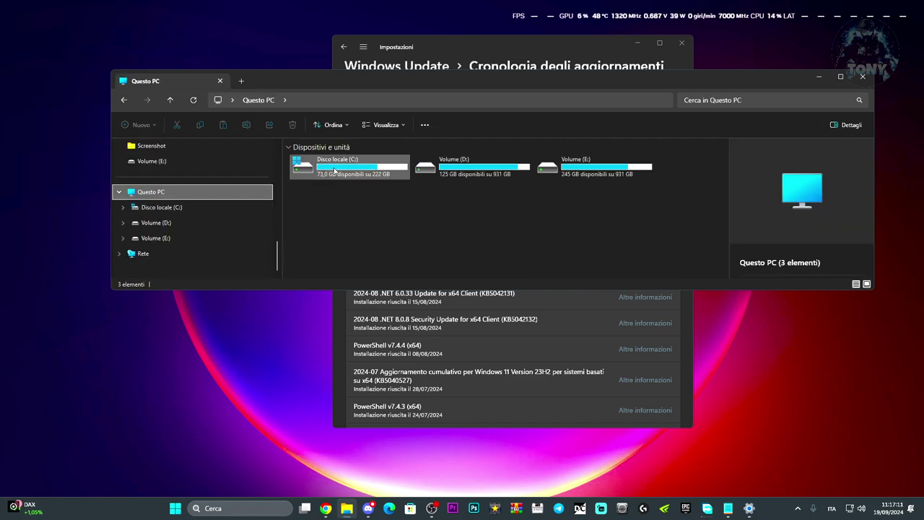
{"action": "double_click", "coordinate": [332, 169]}
{"action": "scroll", "coordinate": [395, 216], "scroll_direction": "down", "scroll_amount": 5}
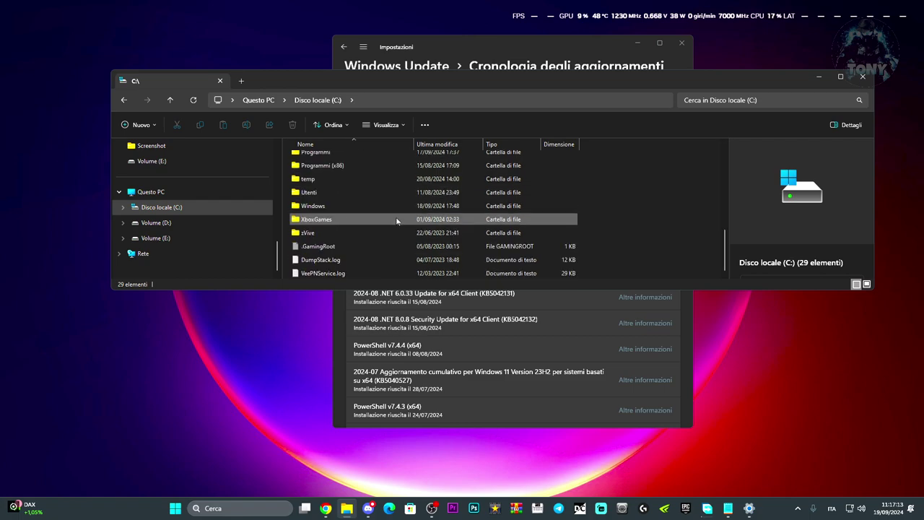
{"action": "double_click", "coordinate": [329, 206]}
{"action": "scroll", "coordinate": [359, 217], "scroll_direction": "down", "scroll_amount": 10}
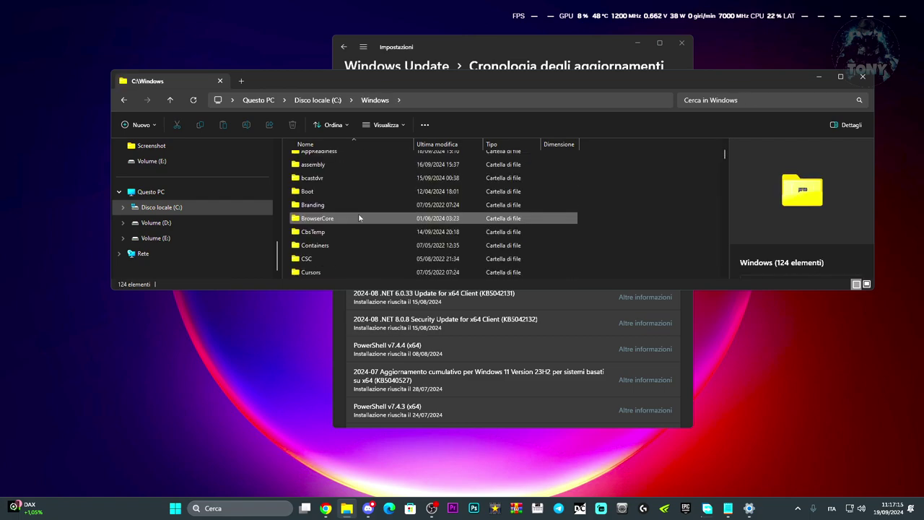
{"action": "scroll", "coordinate": [359, 217], "scroll_direction": "down", "scroll_amount": 8}
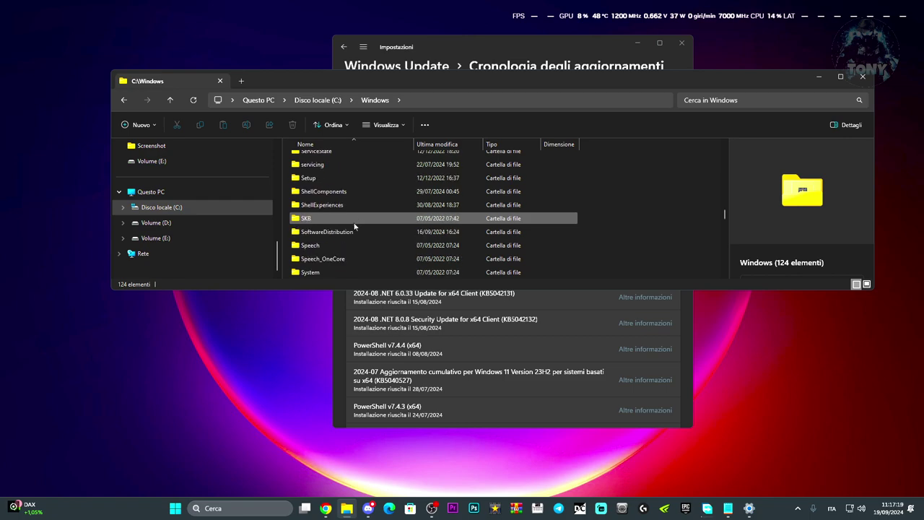
{"action": "double_click", "coordinate": [357, 231]}
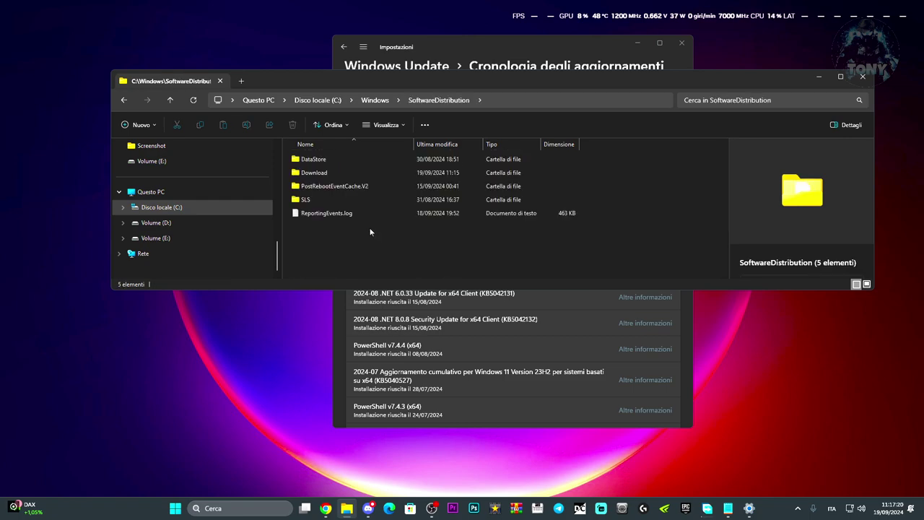
Delete the Download folder from SoftwareDistribution with administrator permission, and close the File Explorer window.
{"action": "left_click", "coordinate": [349, 175]}
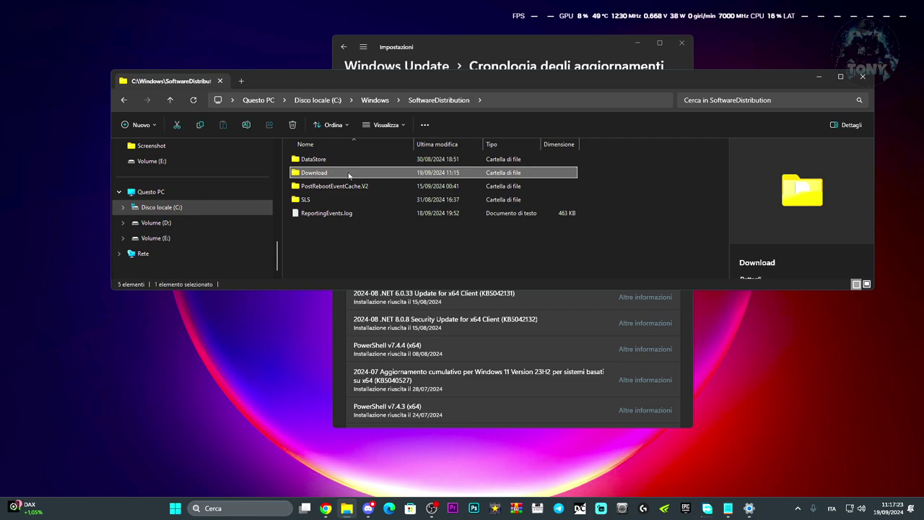
{"action": "key", "text": "Delete"}
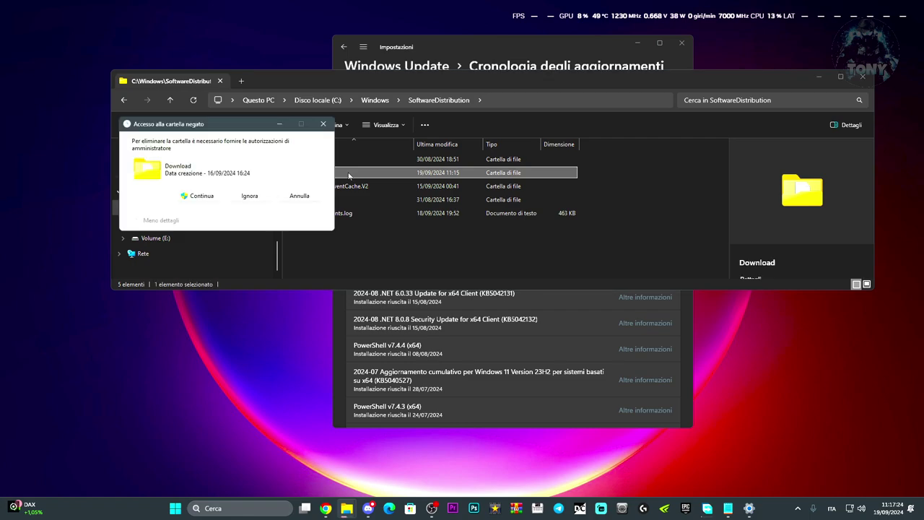
{"action": "left_click", "coordinate": [196, 197]}
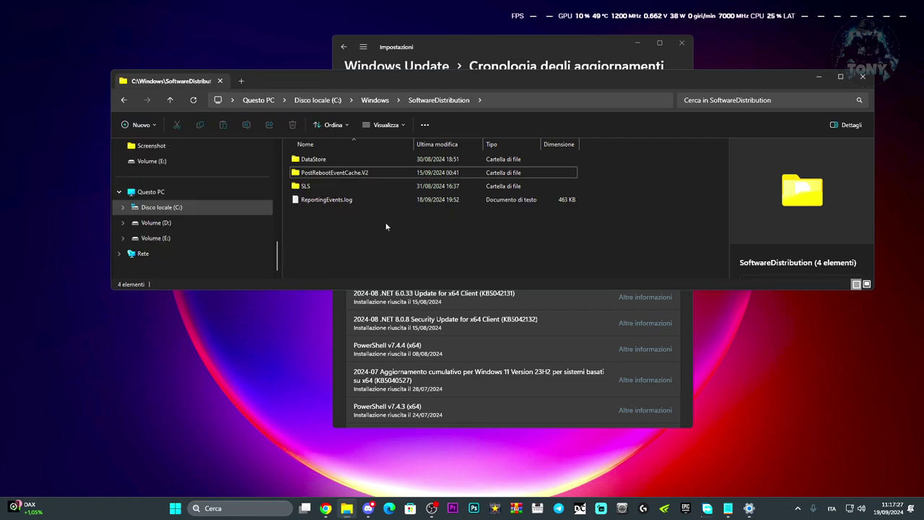
{"action": "left_click", "coordinate": [865, 78]}
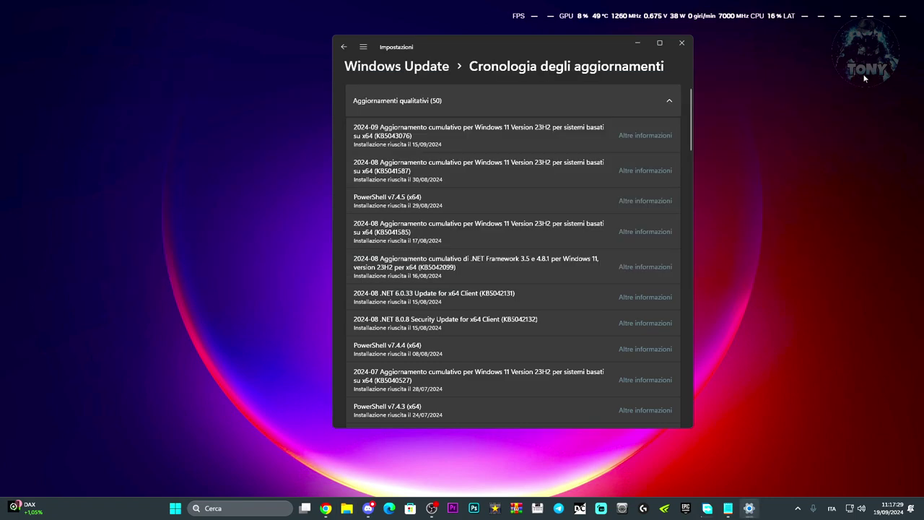
Find the Esegui (Run) dialog through Windows search and use %temp% to open the user's Temp folder.
{"action": "left_click", "coordinate": [216, 507]}
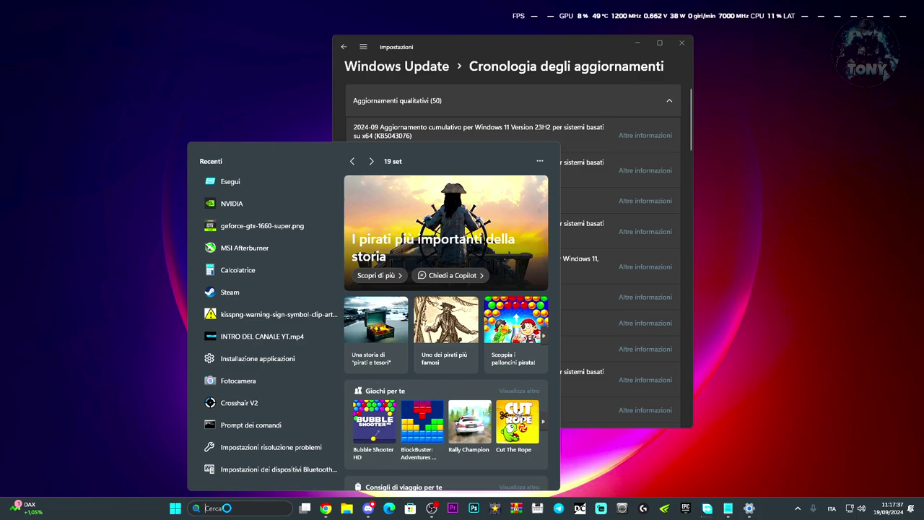
{"action": "left_click", "coordinate": [127, 382]}
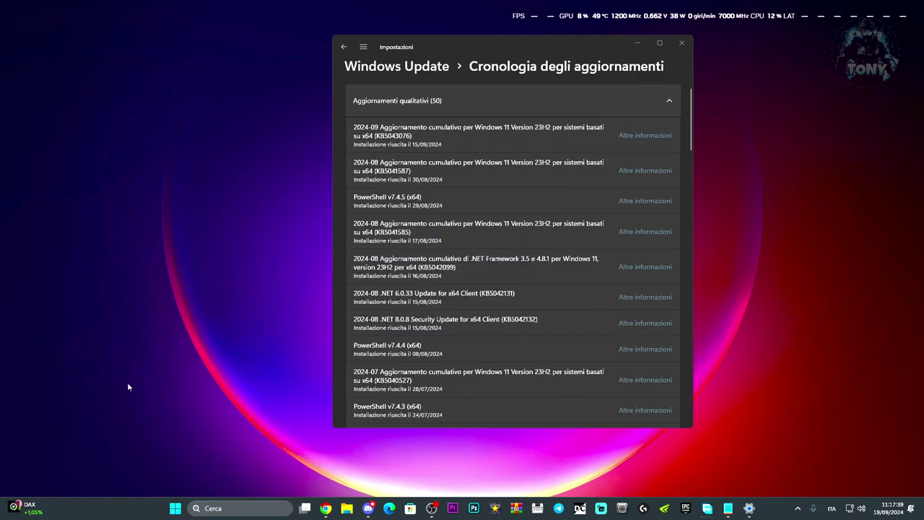
{"action": "left_click", "coordinate": [213, 507]}
{"action": "type", "text": "w"}
{"action": "key", "text": "BackSpace"}
{"action": "type", "text": "esegui"}
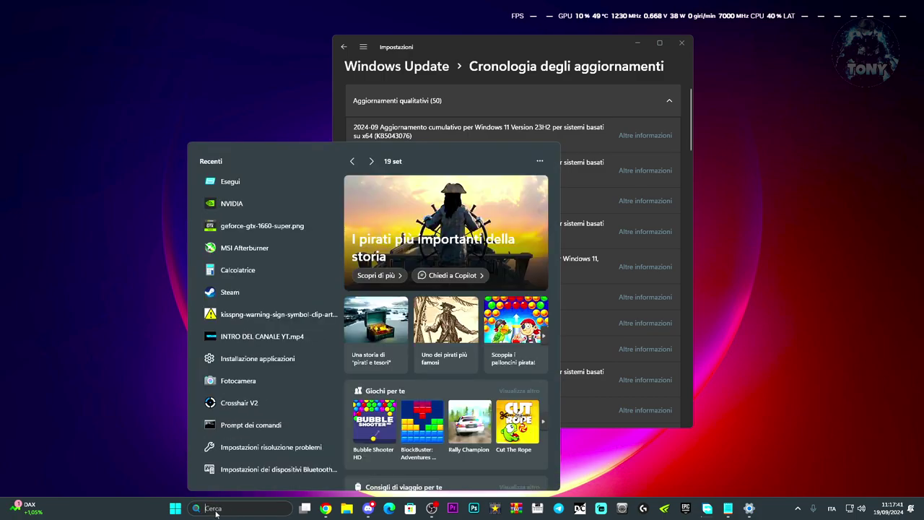
{"action": "left_click", "coordinate": [236, 211]}
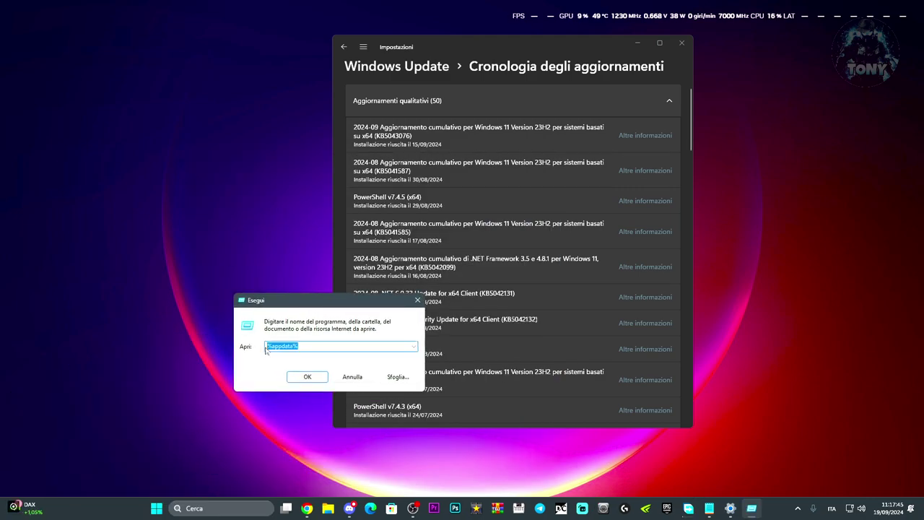
{"action": "type", "text": "%temp%"}
{"action": "key", "text": "Return"}
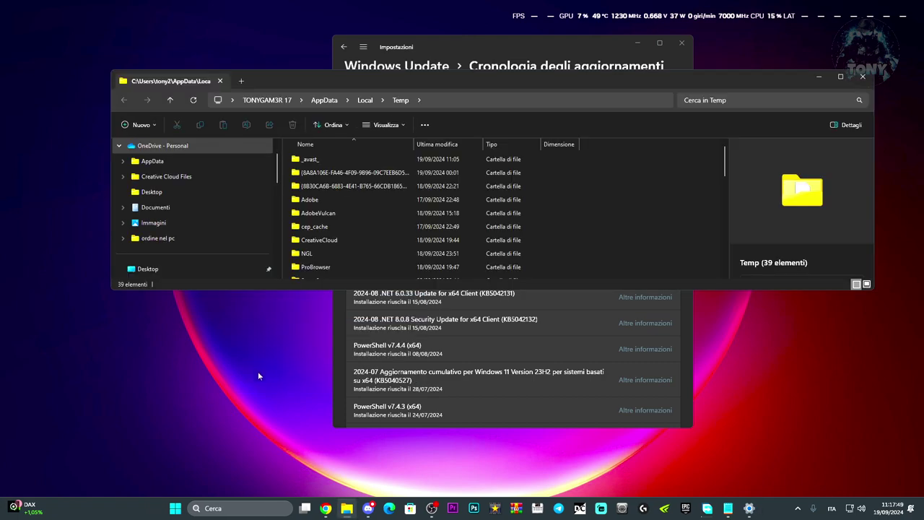
Delete all items in the Temp folder, skipping every file in use, and close the folder window.
{"action": "key", "text": "ctrl+a"}
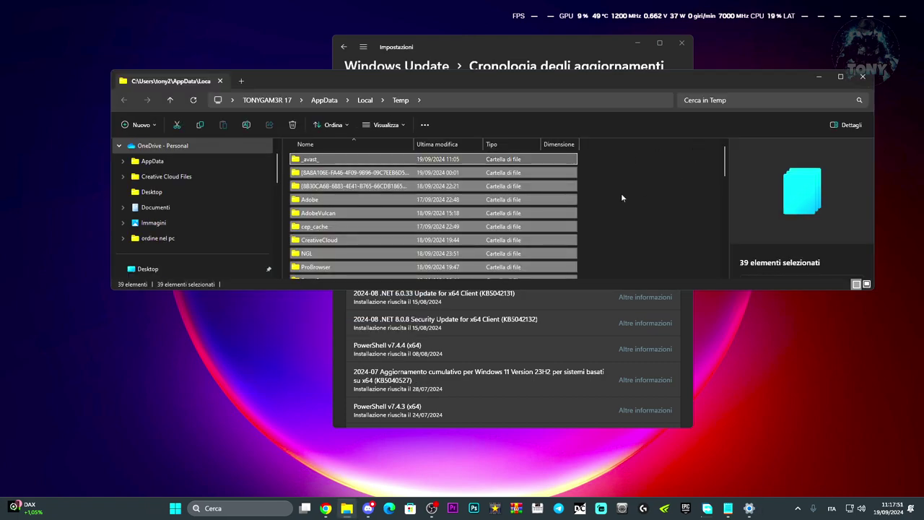
{"action": "key", "text": "Delete"}
{"action": "left_click", "coordinate": [387, 218]}
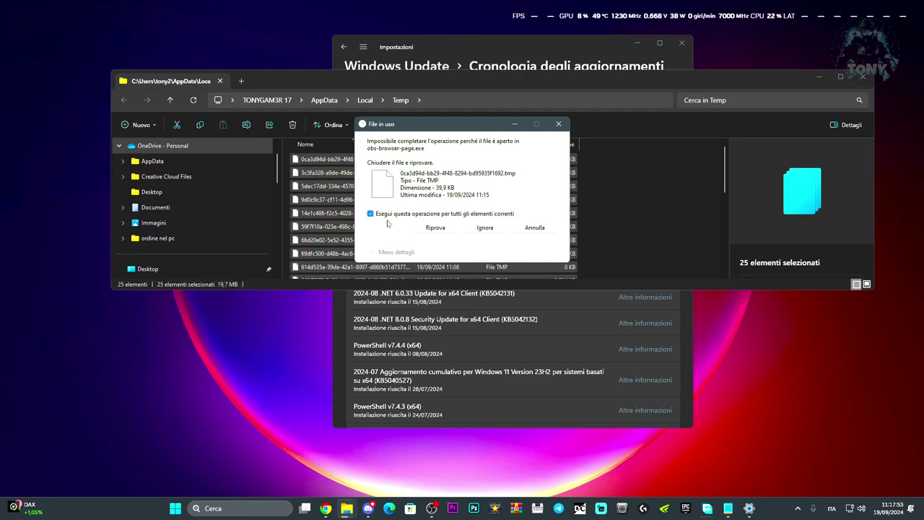
{"action": "left_click_drag", "start_coordinate": [450, 124], "coordinate": [355, 102]}
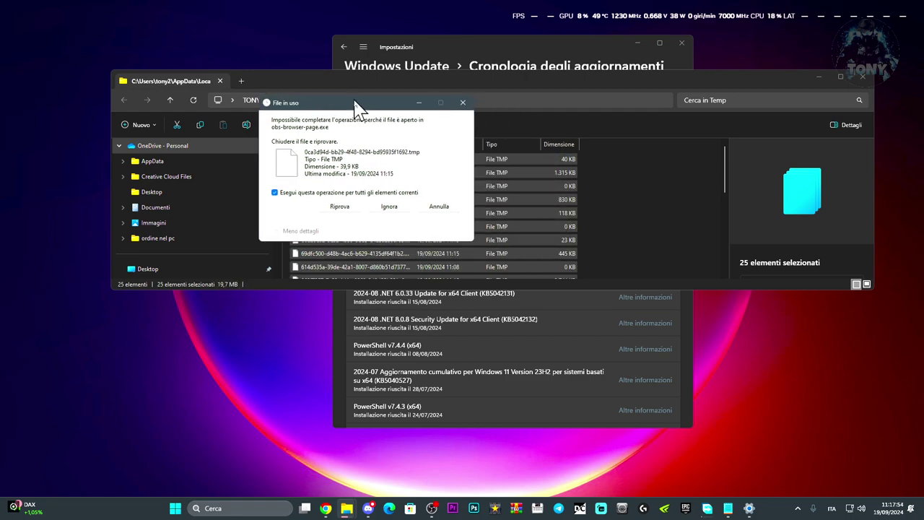
{"action": "left_click", "coordinate": [378, 208]}
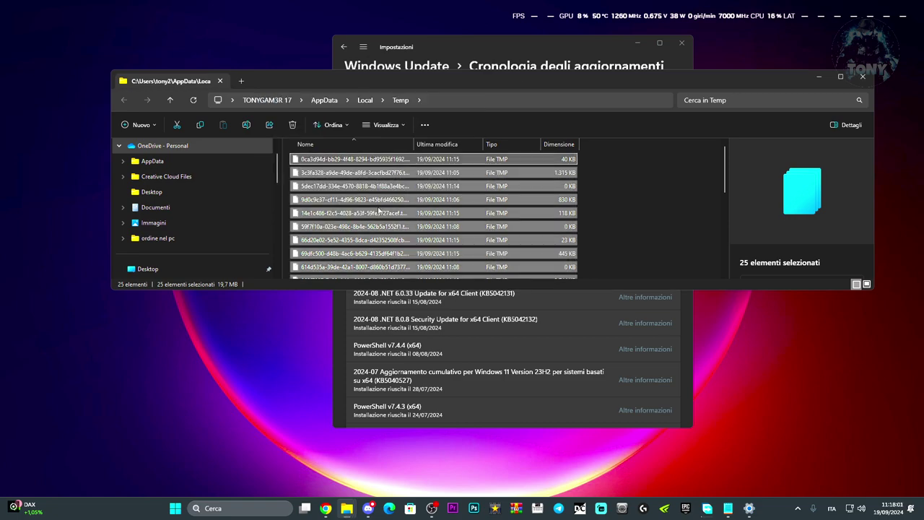
{"action": "left_click", "coordinate": [863, 77]}
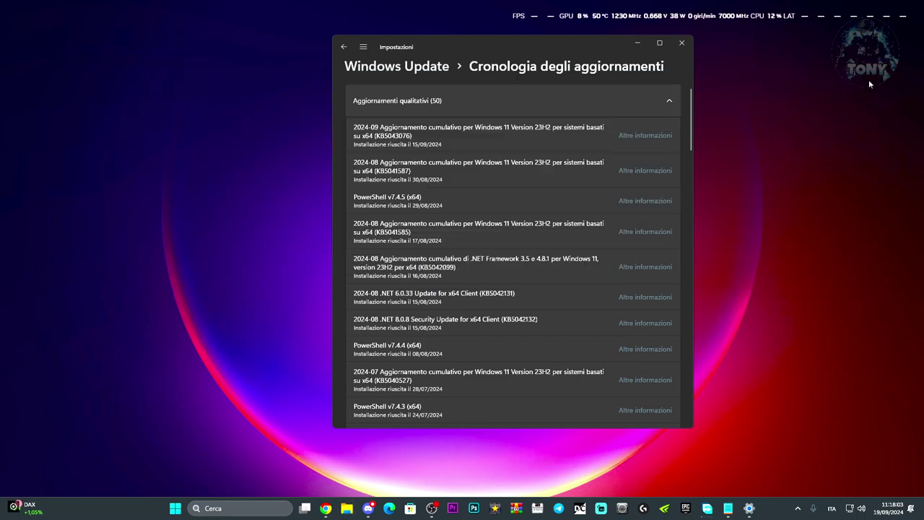
Search Windows for "power" and launch Windows PowerShell as administrator.
{"action": "left_click_drag", "start_coordinate": [574, 40], "coordinate": [480, 34]}
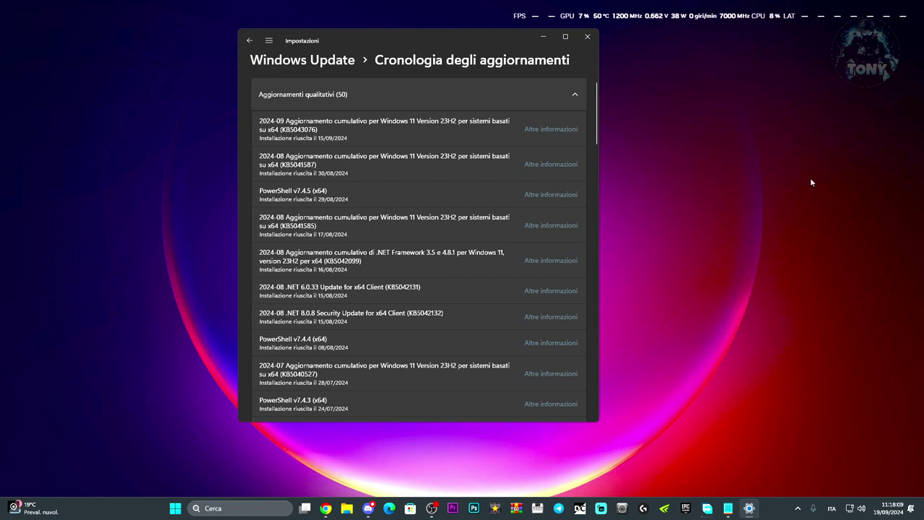
{"action": "left_click", "coordinate": [249, 507]}
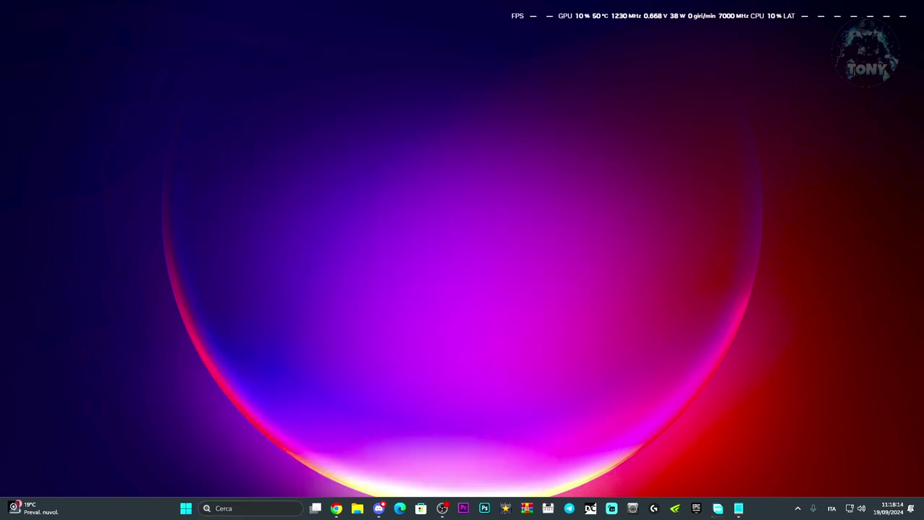
{"action": "left_click", "coordinate": [246, 508]}
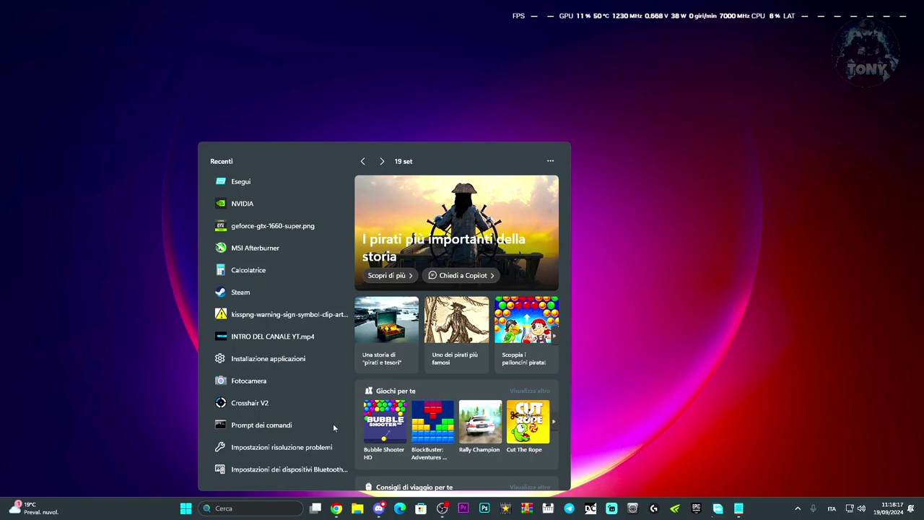
{"action": "type", "text": "power"}
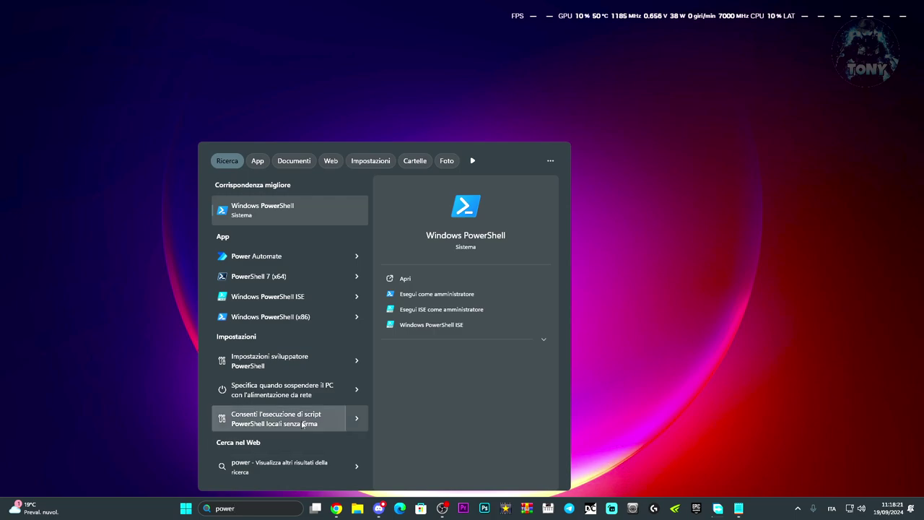
{"action": "right_click", "coordinate": [274, 211]}
{"action": "left_click", "coordinate": [314, 220]}
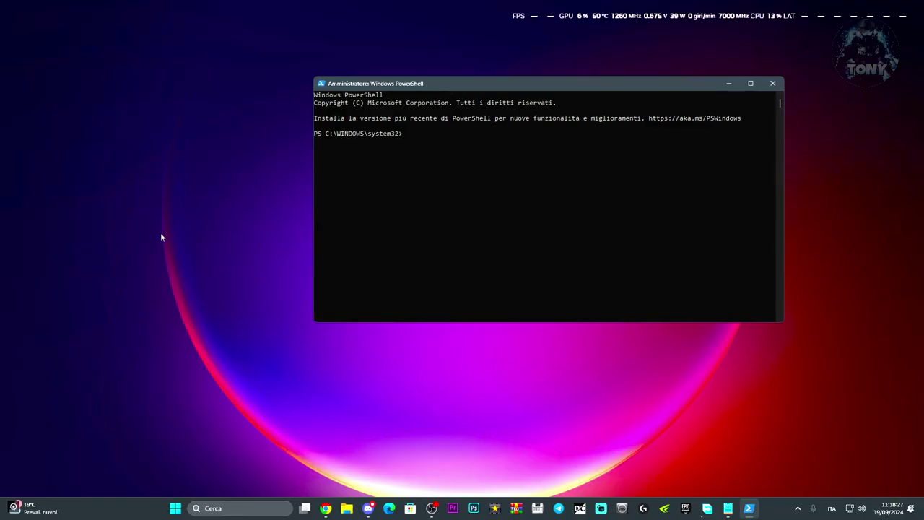
Copy the command block from "net stop bits" through "net start cryptsvc" in Nuovo Documento di testo.txt, and minimize the text file.
{"action": "left_click", "coordinate": [727, 507]}
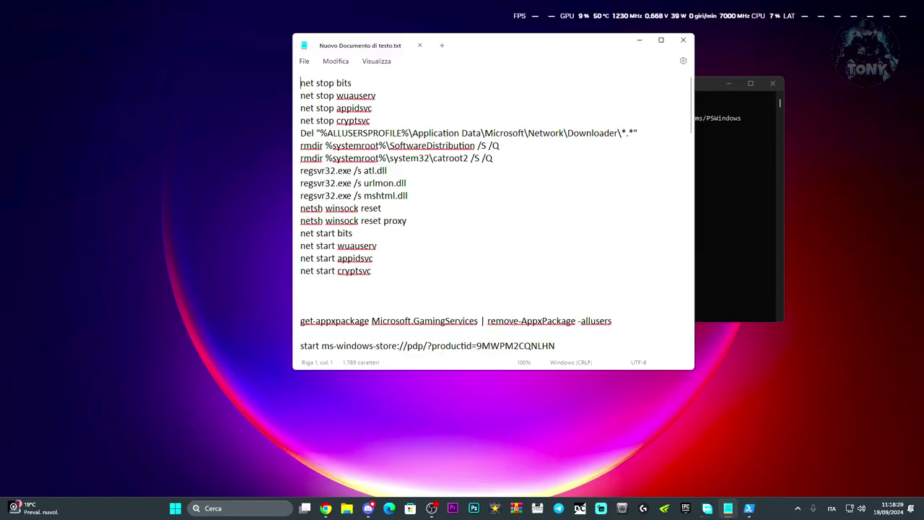
{"action": "left_click", "coordinate": [303, 82]}
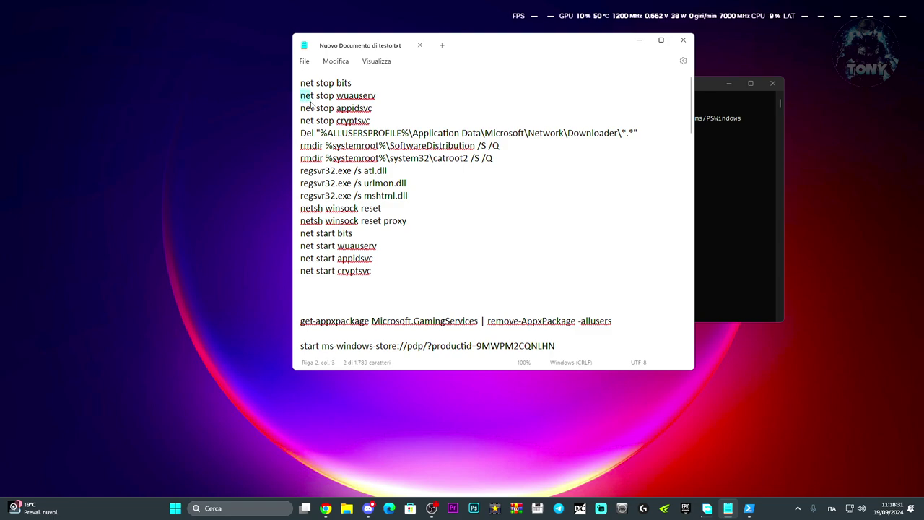
{"action": "left_click_drag", "start_coordinate": [302, 82], "coordinate": [396, 278]}
{"action": "key", "text": "ctrl+c"}
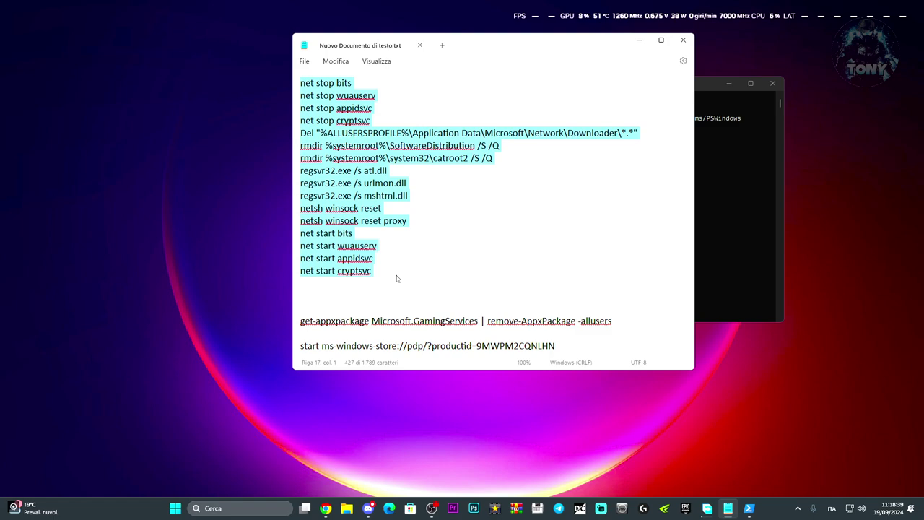
{"action": "left_click", "coordinate": [637, 40]}
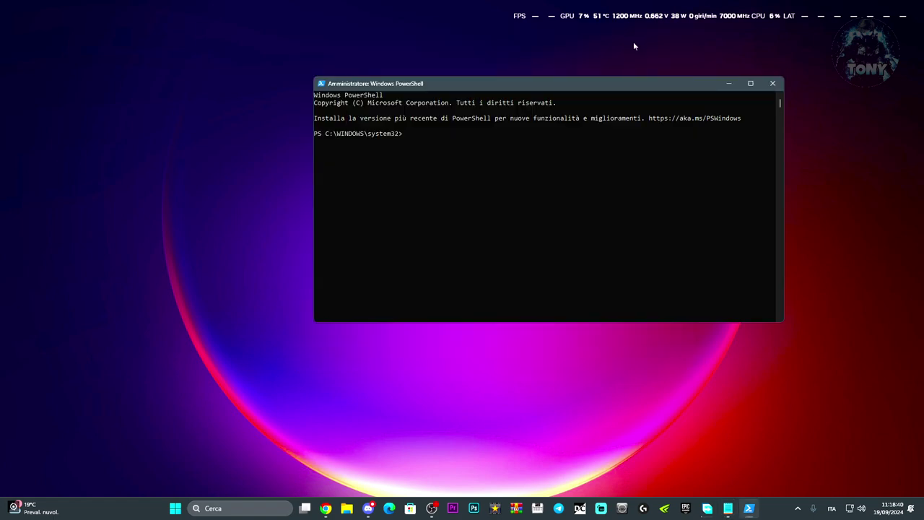
Paste and run the copied update reset commands in PowerShell, answering S to stop the dependent services.
{"action": "left_click", "coordinate": [408, 137]}
{"action": "right_click", "coordinate": [409, 137]}
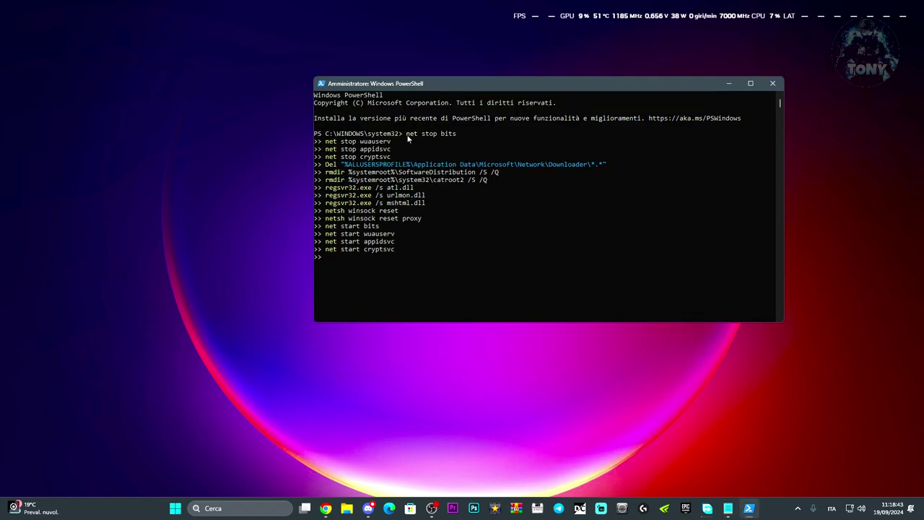
{"action": "key", "text": "Return"}
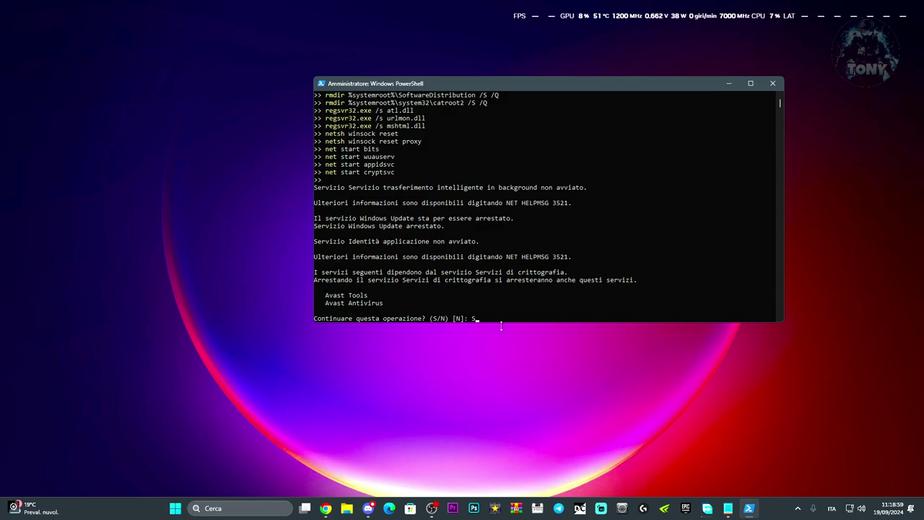
{"action": "key", "text": "Return"}
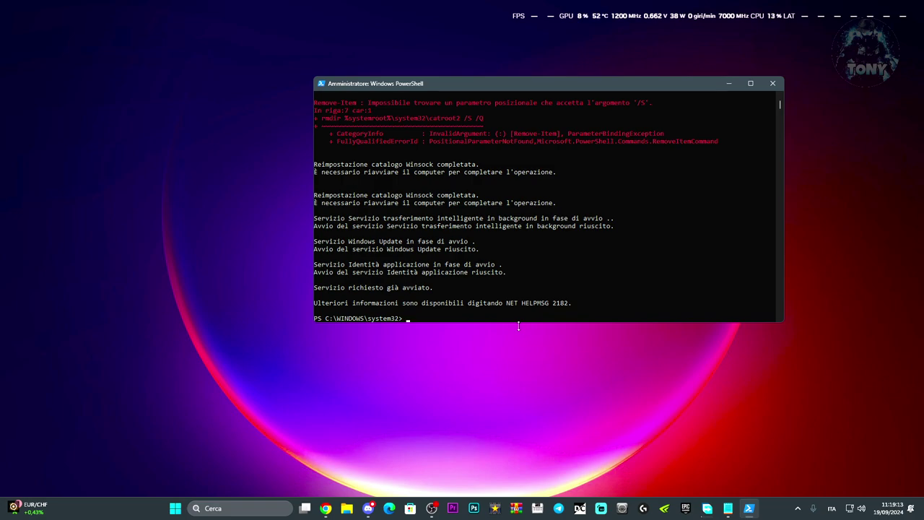
End the PowerShell session with the exit command.
{"action": "type", "text": "es"}
{"action": "key", "text": "BackSpace"}
{"action": "type", "text": "xit"}
{"action": "key", "text": "Return"}
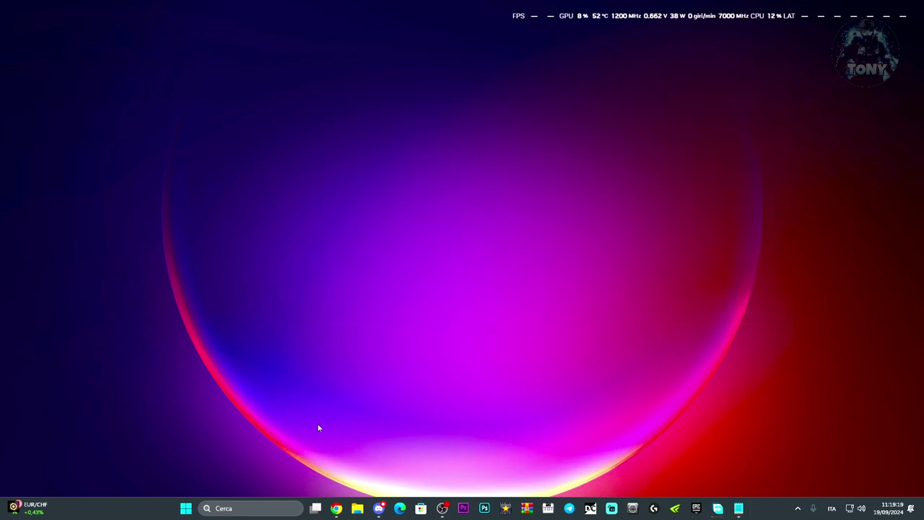
Search Windows for "servizi" and open the Servizi (Services) console.
{"action": "left_click", "coordinate": [247, 508]}
{"action": "type", "text": "servizi"}
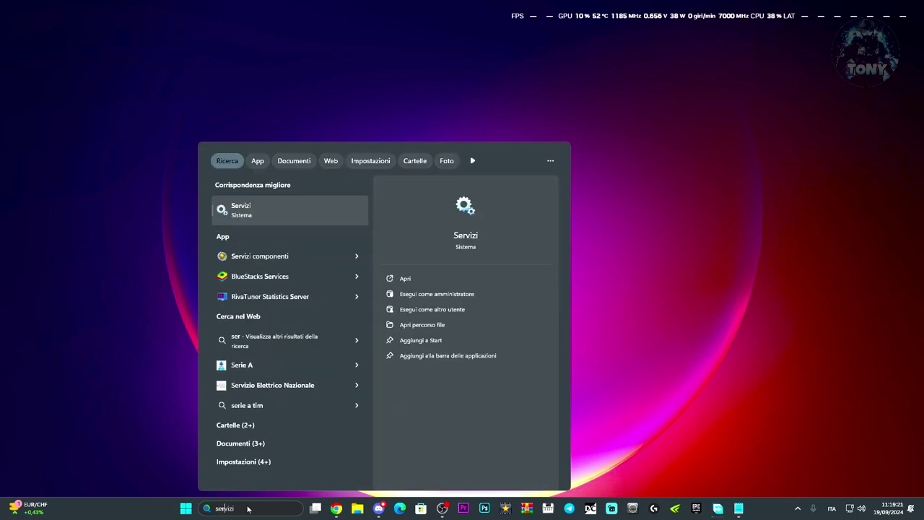
{"action": "key", "text": "Return"}
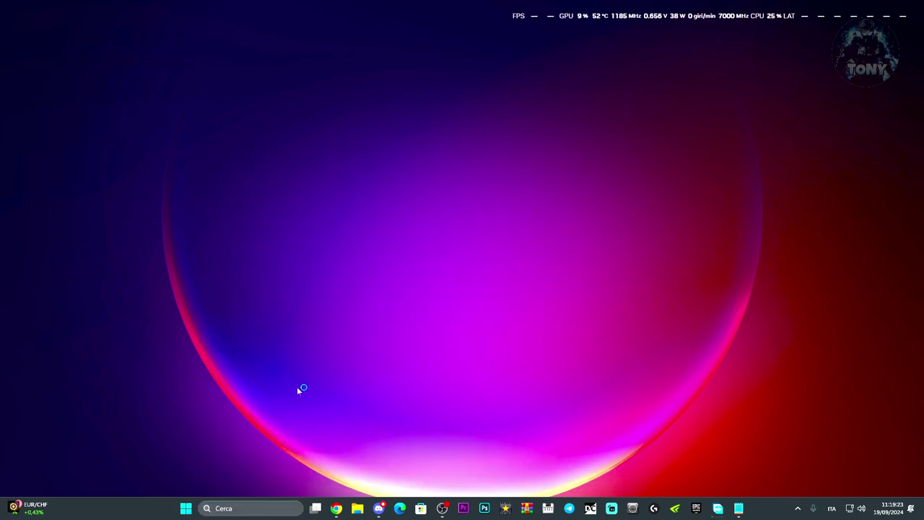
Open the Windows Update service's properties, confirm them with startup type Automatico, and minimize the Servizi console.
{"action": "scroll", "coordinate": [450, 215], "scroll_direction": "down", "scroll_amount": 20}
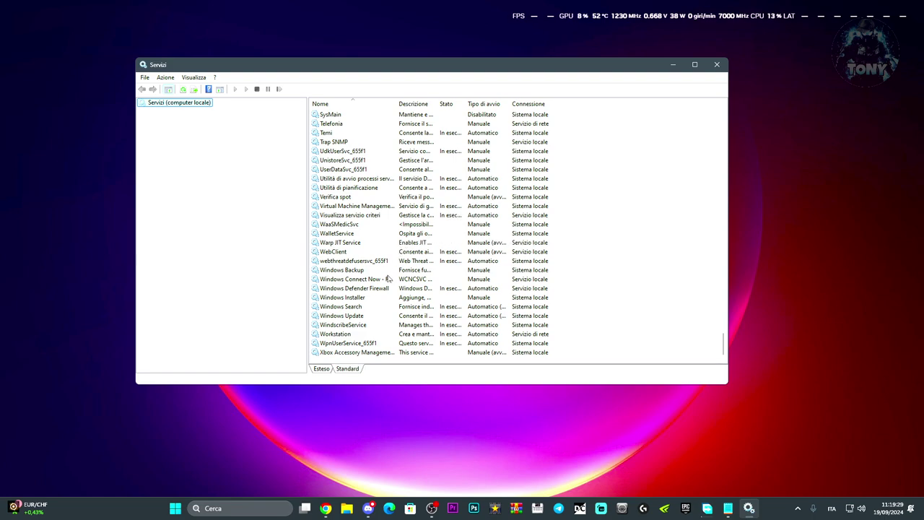
{"action": "double_click", "coordinate": [375, 318]}
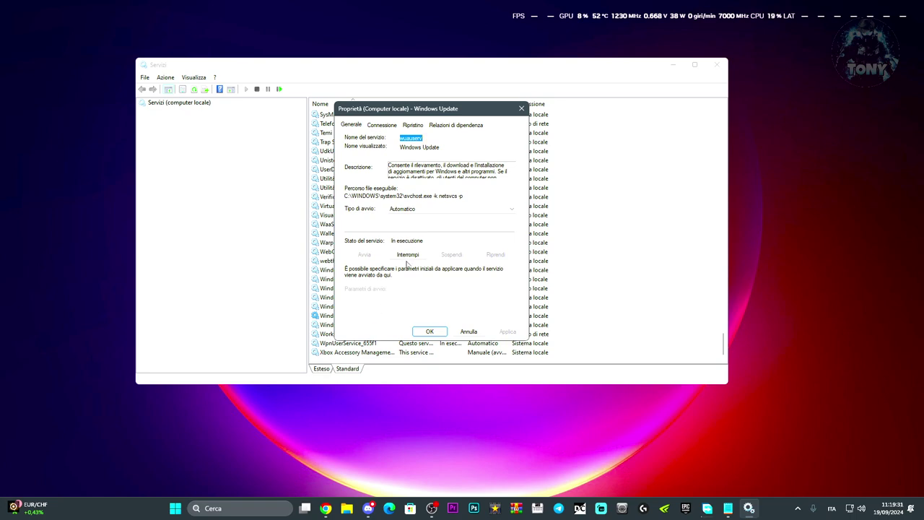
{"action": "left_click_drag", "start_coordinate": [437, 110], "coordinate": [632, 108]}
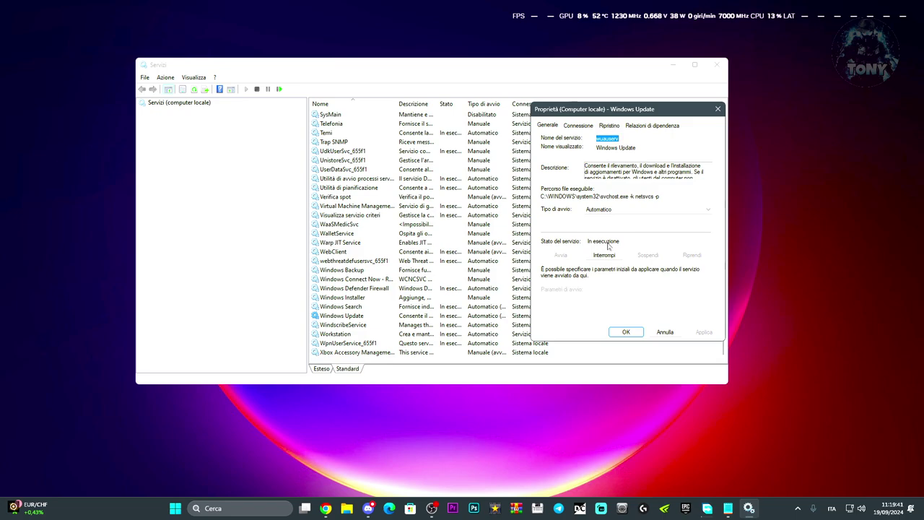
{"action": "left_click", "coordinate": [612, 210]}
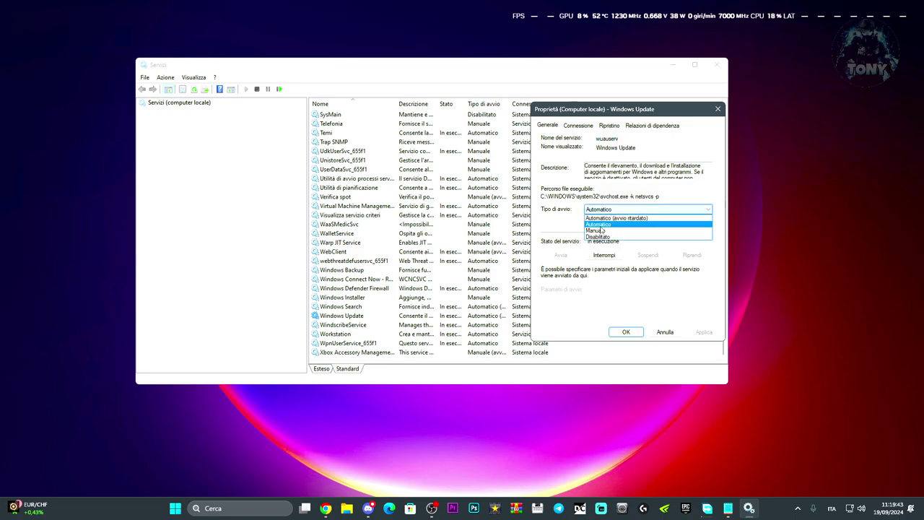
{"action": "left_click", "coordinate": [600, 230]}
{"action": "left_click", "coordinate": [703, 331]}
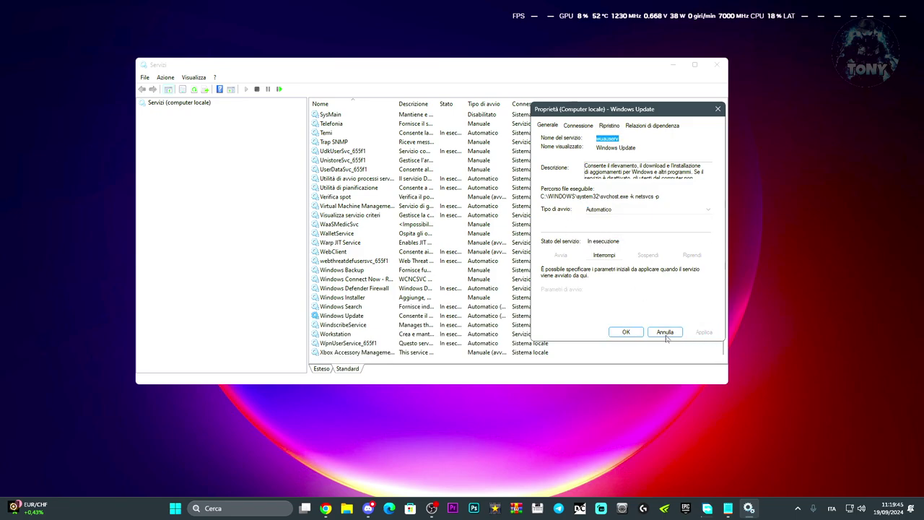
{"action": "left_click", "coordinate": [628, 333]}
{"action": "left_click", "coordinate": [672, 65]}
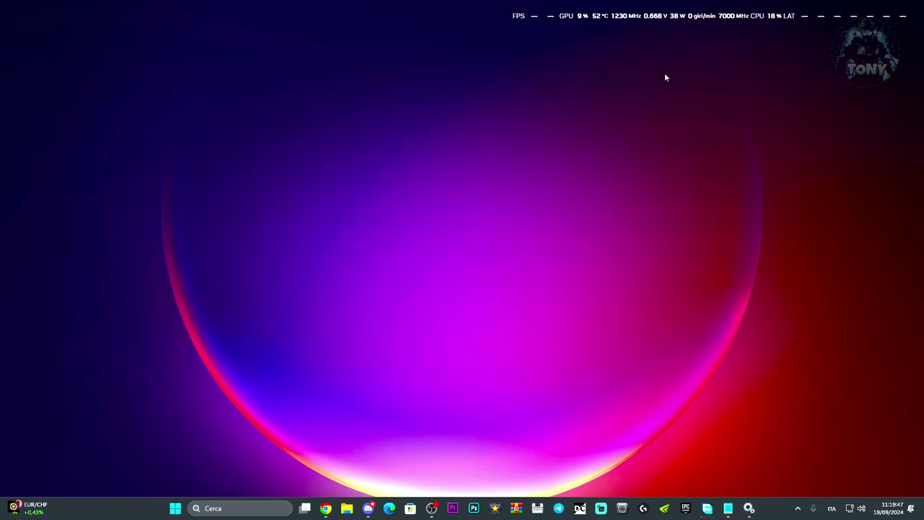
Search Windows for "risol", open the troubleshooting settings and go to Altri strumenti di risoluzione dei problemi.
{"action": "left_click", "coordinate": [230, 509]}
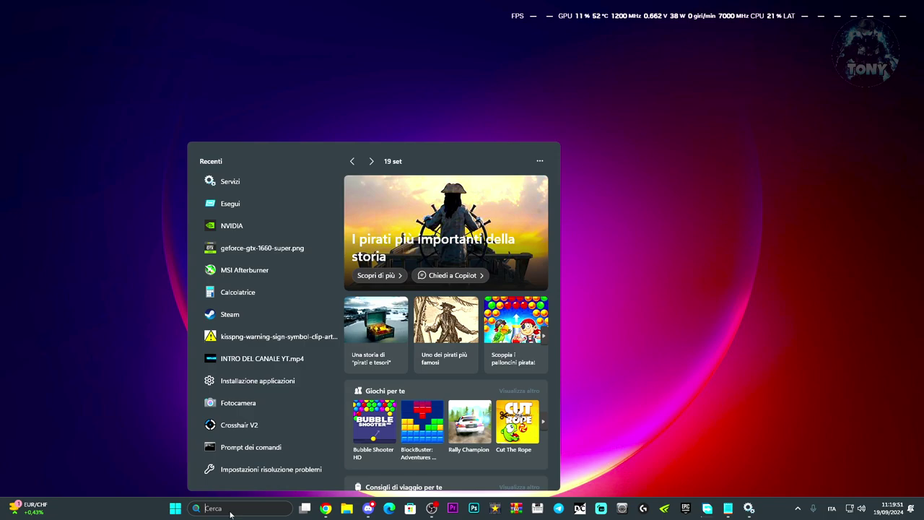
{"action": "type", "text": "rune"}
{"action": "key", "text": "BackSpace"}
{"action": "key", "text": "BackSpace"}
{"action": "key", "text": "BackSpace"}
{"action": "type", "text": "isol"}
{"action": "key", "text": "Return"}
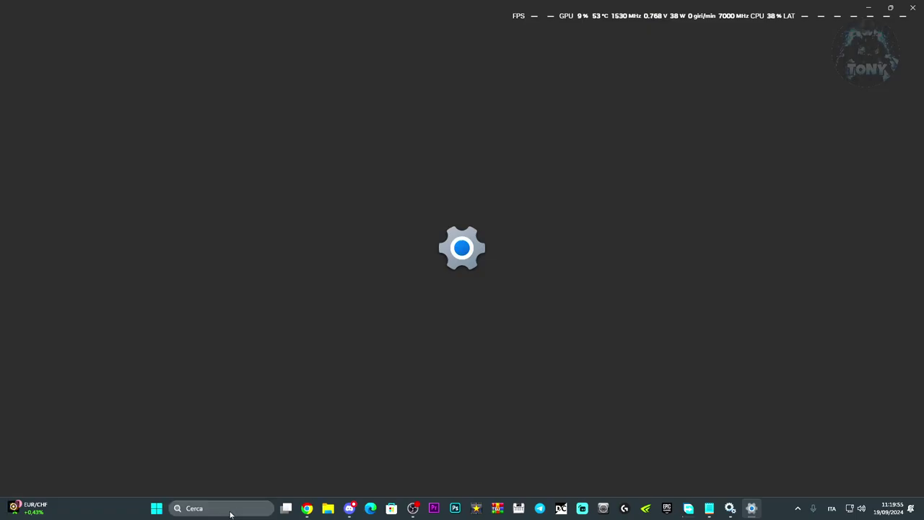
{"action": "left_click", "coordinate": [480, 234]}
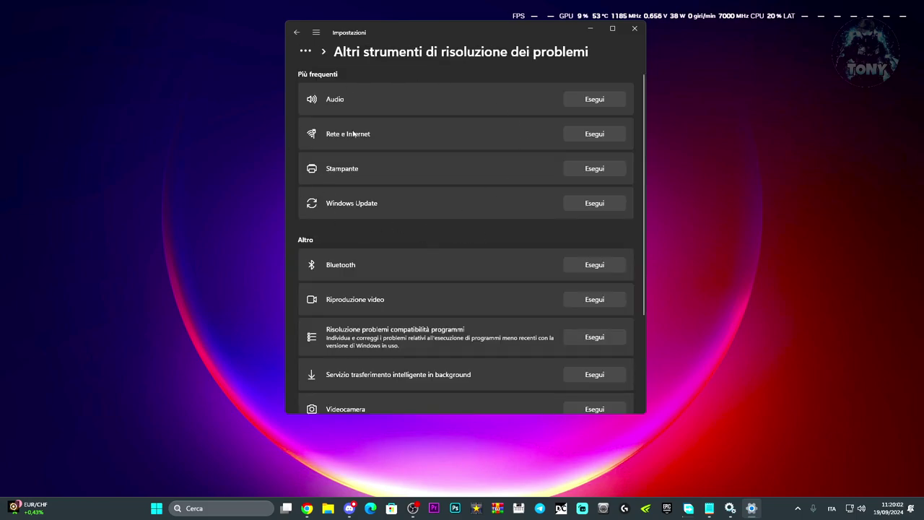
Run the Windows Update troubleshooter, answer whether the problem was solved, and close the Feedback Hub, the troubleshooter and Settings.
{"action": "left_click", "coordinate": [605, 208]}
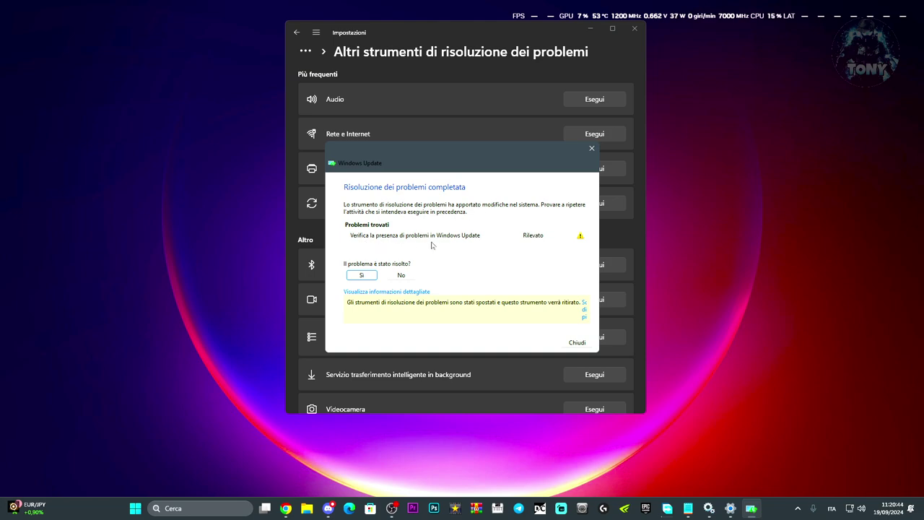
{"action": "left_click", "coordinate": [389, 276]}
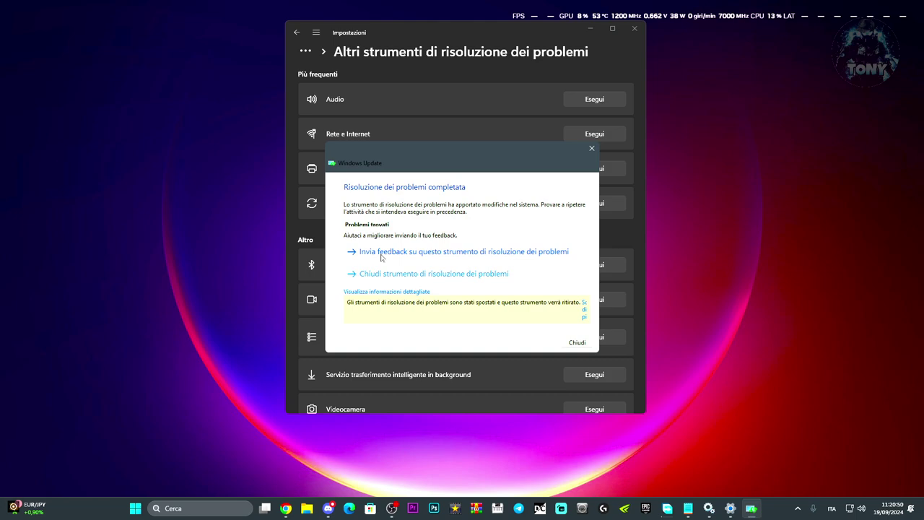
{"action": "left_click", "coordinate": [414, 256]}
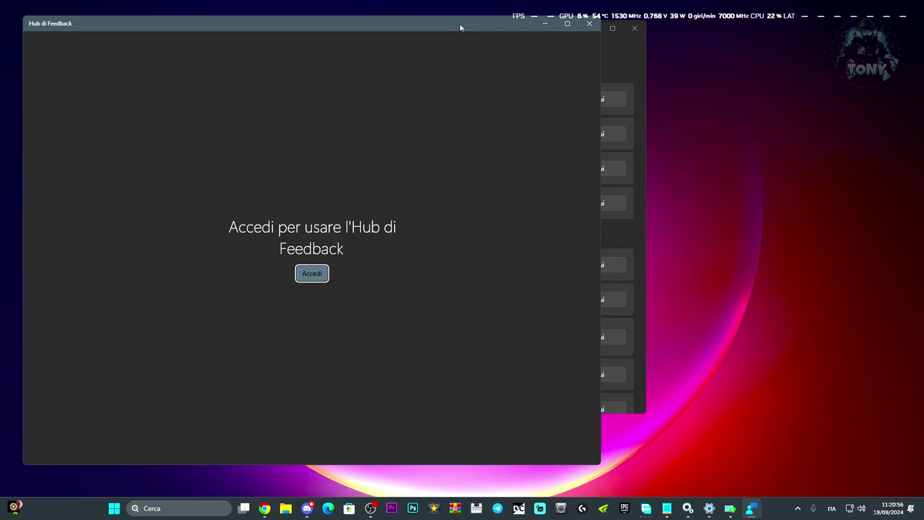
{"action": "left_click", "coordinate": [588, 28]}
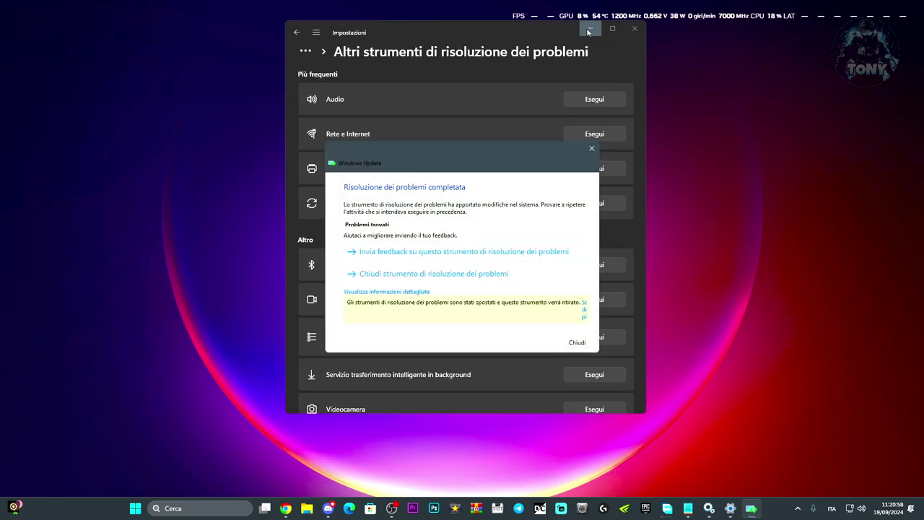
{"action": "left_click", "coordinate": [392, 271]}
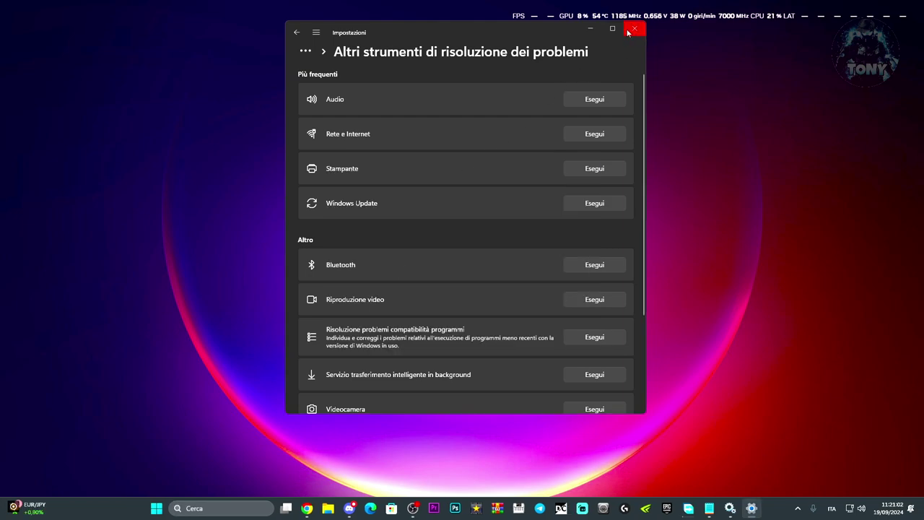
{"action": "left_click", "coordinate": [633, 29]}
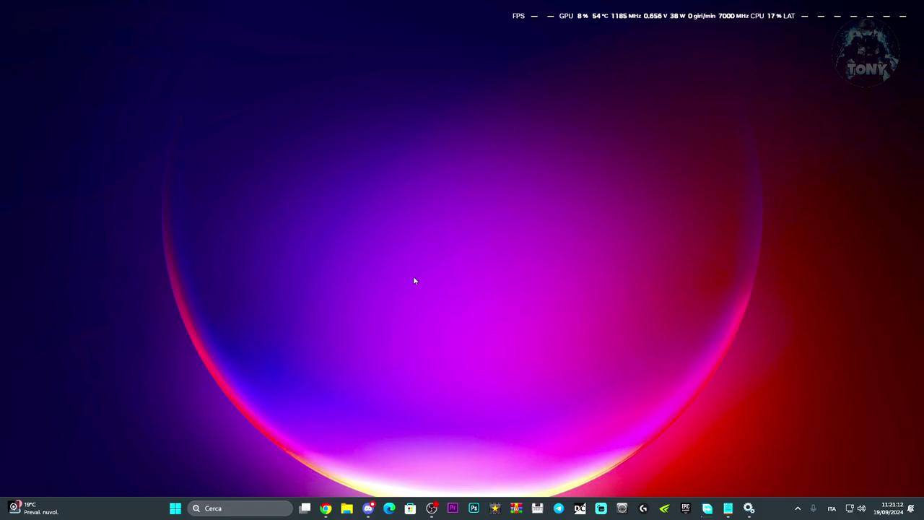
Search Windows for "windows", open the Windows Update settings and show Cronologia degli aggiornamenti.
{"action": "mouse_move", "coordinate": [748, 508]}
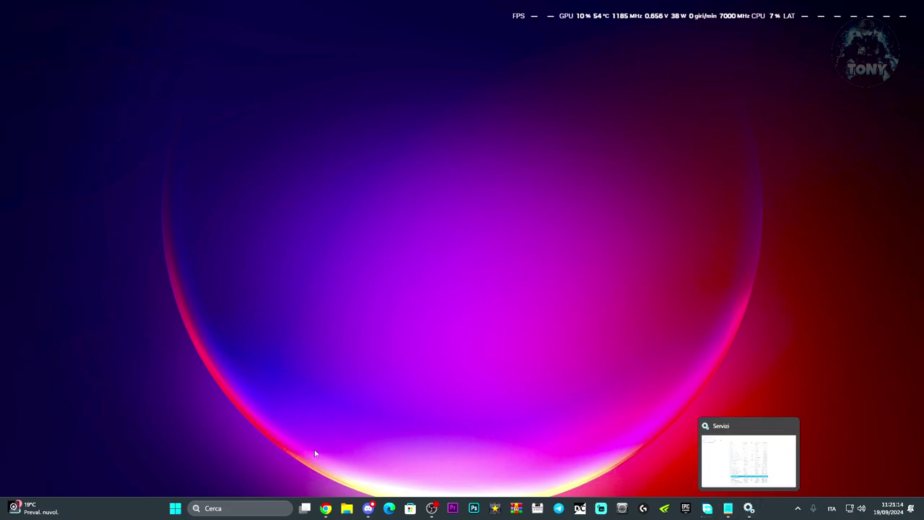
{"action": "left_click", "coordinate": [246, 508]}
{"action": "type", "text": "windo"}
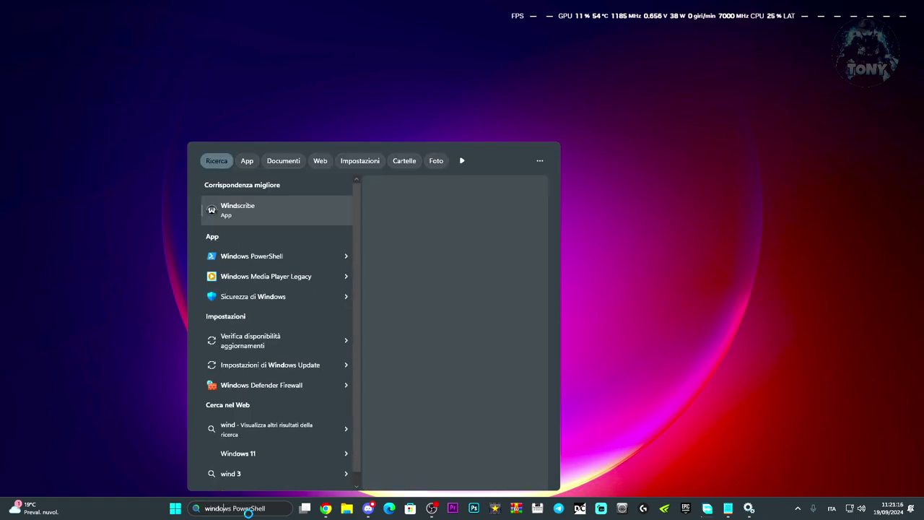
{"action": "type", "text": "ws"}
{"action": "left_click", "coordinate": [270, 261]}
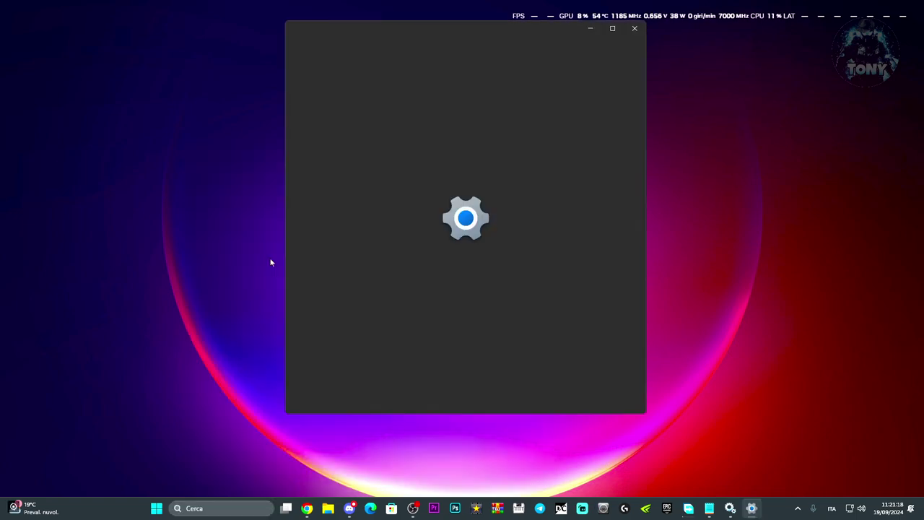
{"action": "left_click_drag", "start_coordinate": [518, 30], "coordinate": [490, 40]}
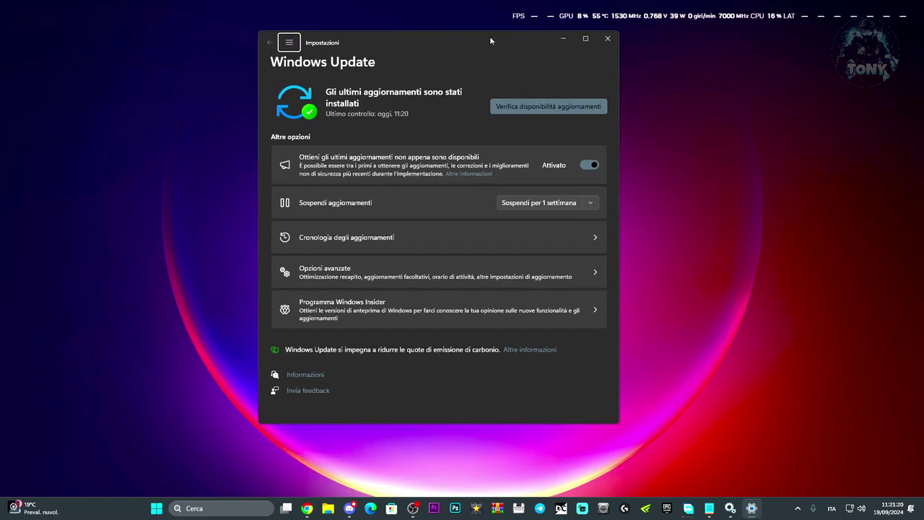
{"action": "left_click", "coordinate": [416, 242]}
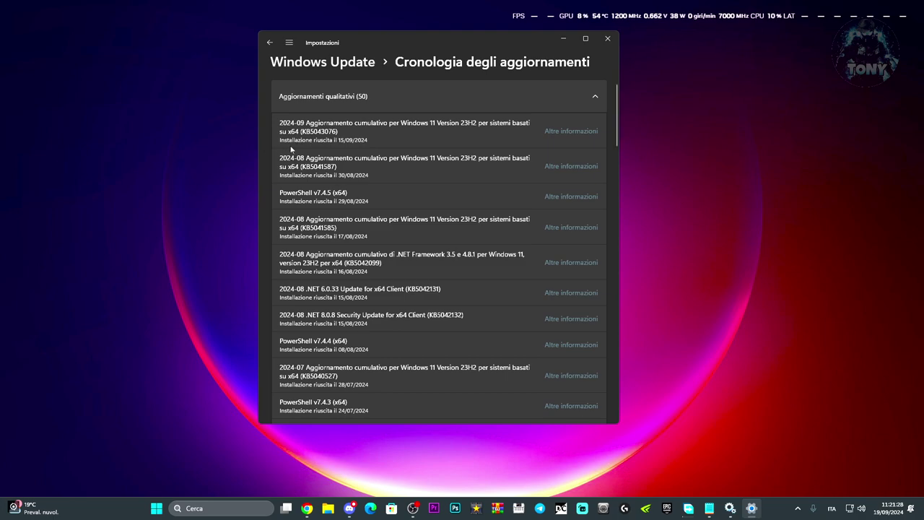
Copy the code KB5043076 from the 2024-09 cumulative update entry in the update history.
{"action": "left_click_drag", "start_coordinate": [301, 131], "coordinate": [336, 131]}
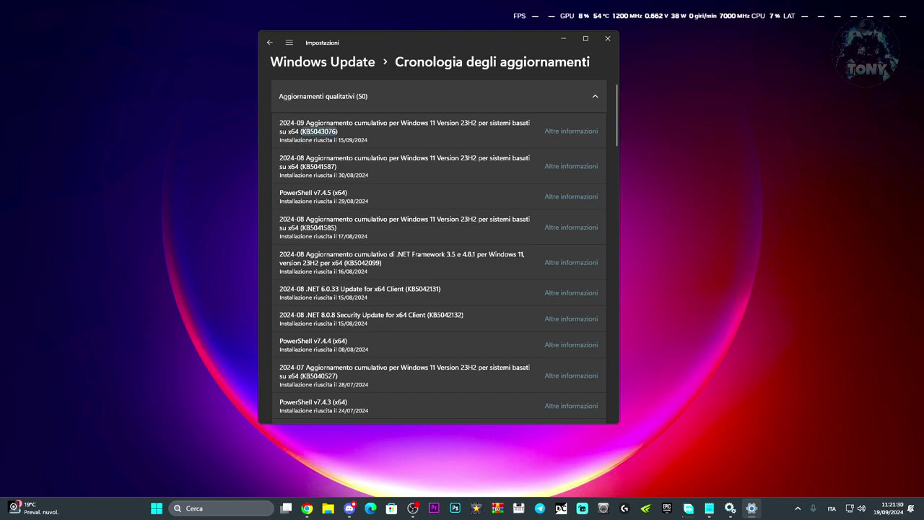
{"action": "right_click", "coordinate": [335, 134]}
{"action": "left_click", "coordinate": [368, 139]}
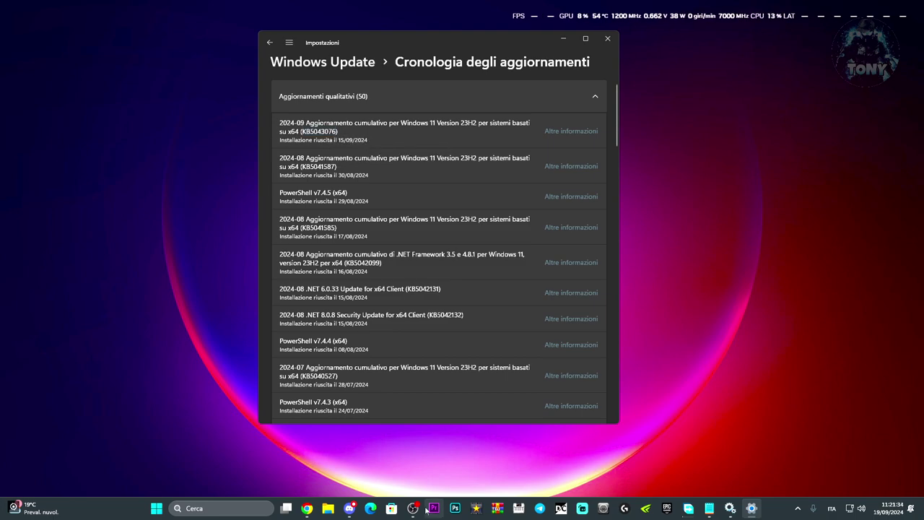
Switch to Chrome, search the Microsoft Update Catalog for KB5043076, and translate the results page into Italian.
{"action": "left_click", "coordinate": [314, 511]}
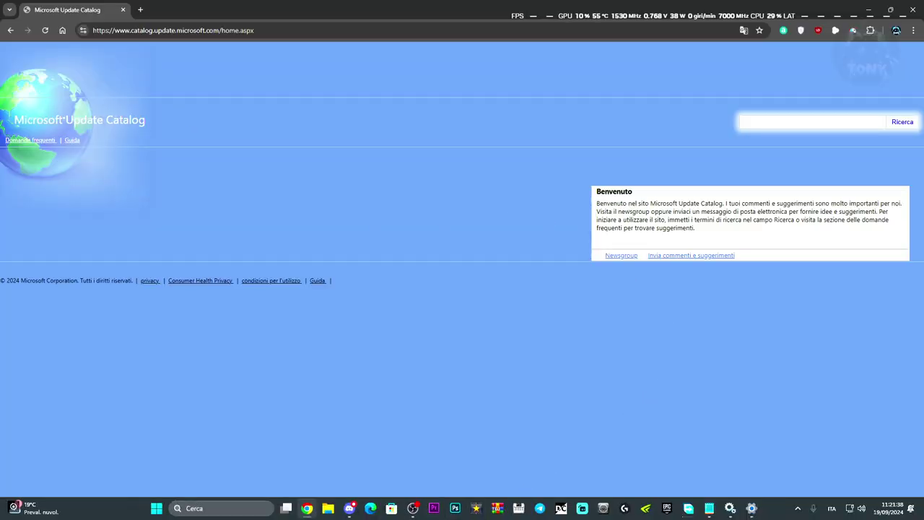
{"action": "key", "text": "ctrl+v"}
{"action": "left_click", "coordinate": [898, 123]}
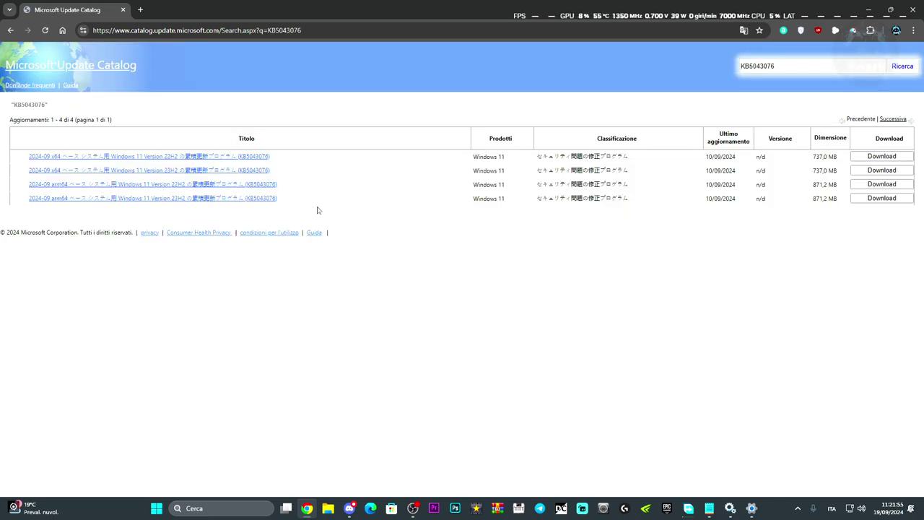
{"action": "left_click", "coordinate": [743, 30]}
{"action": "left_click", "coordinate": [704, 51]}
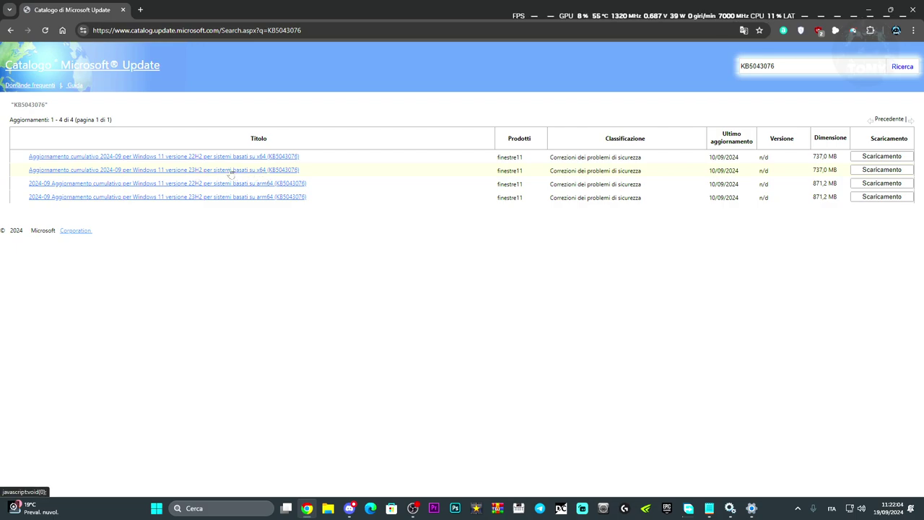
Arrange the Microsoft Update Catalog window beside the update history window so both lists can be compared.
{"action": "left_click_drag", "start_coordinate": [454, 11], "coordinate": [484, 181]}
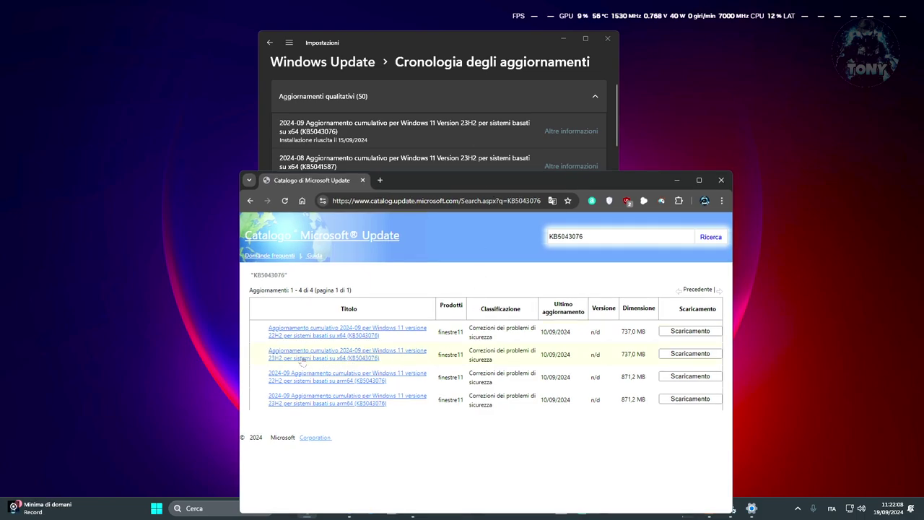
{"action": "left_click", "coordinate": [699, 180]}
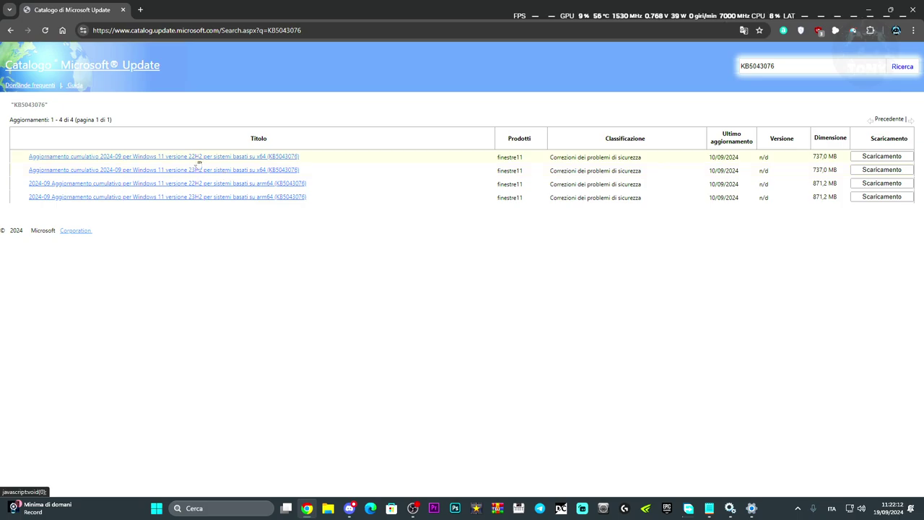
{"action": "left_click_drag", "start_coordinate": [361, 10], "coordinate": [779, 56]}
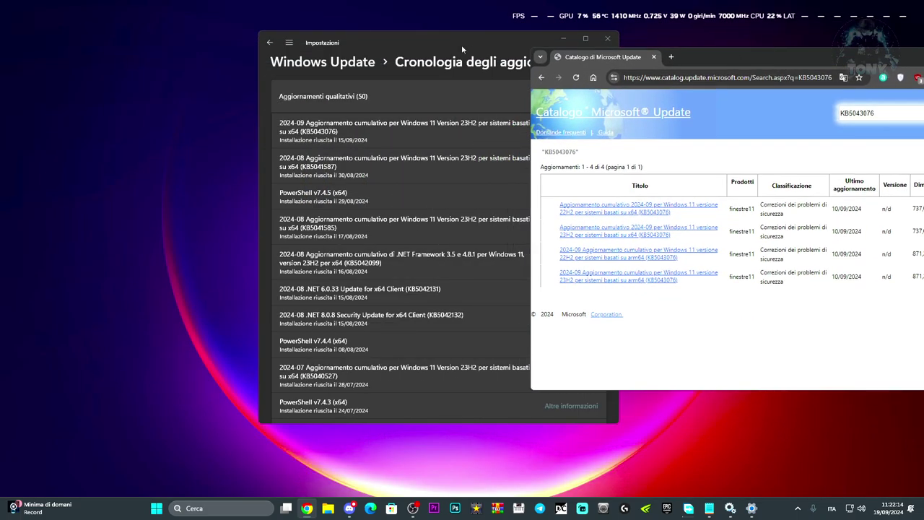
{"action": "left_click_drag", "start_coordinate": [461, 44], "coordinate": [250, 35]}
{"action": "left_click_drag", "start_coordinate": [774, 56], "coordinate": [667, 53]}
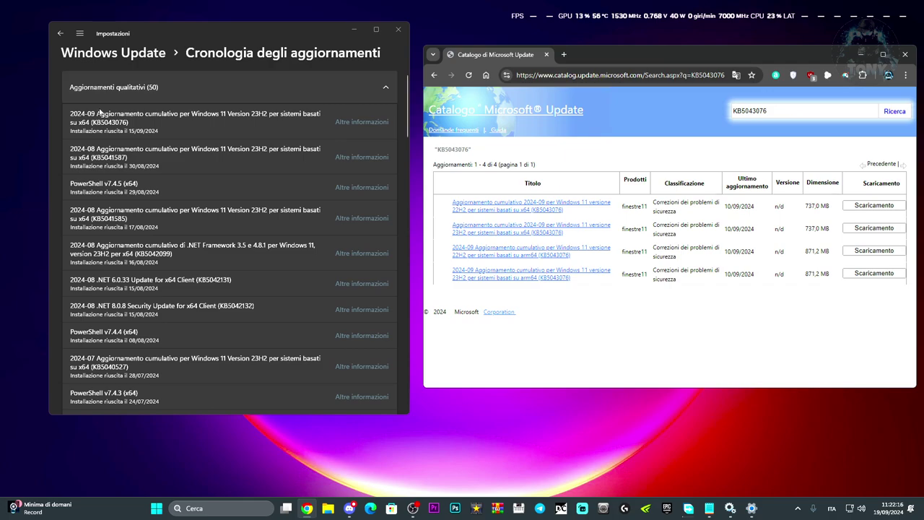
Download the KB5043076 .msu package for Windows 11 version 23H2 x64 and close the download window.
{"action": "left_click", "coordinate": [875, 230]}
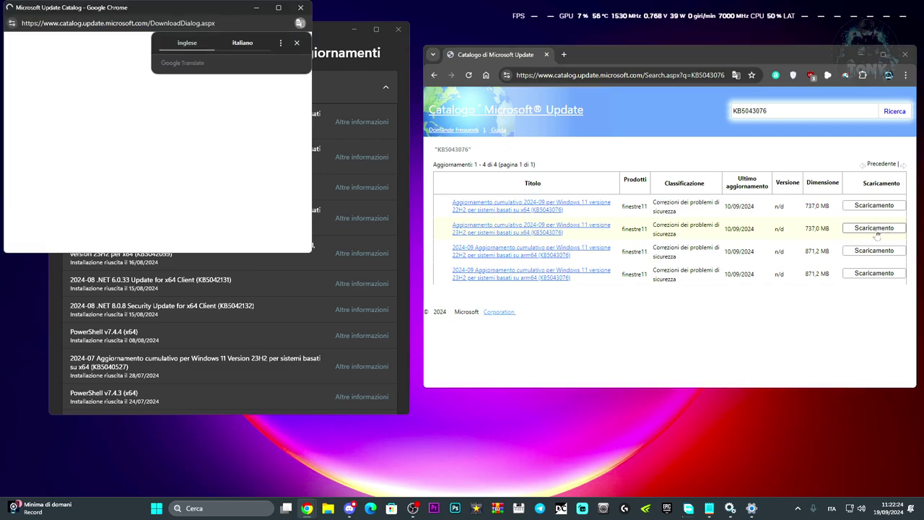
{"action": "left_click", "coordinate": [298, 43]}
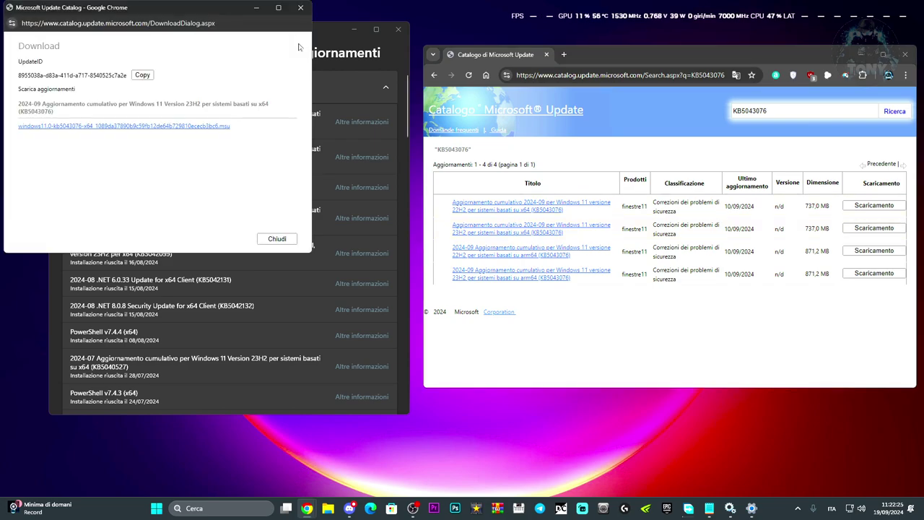
{"action": "left_click", "coordinate": [221, 127]}
{"action": "left_click", "coordinate": [275, 239]}
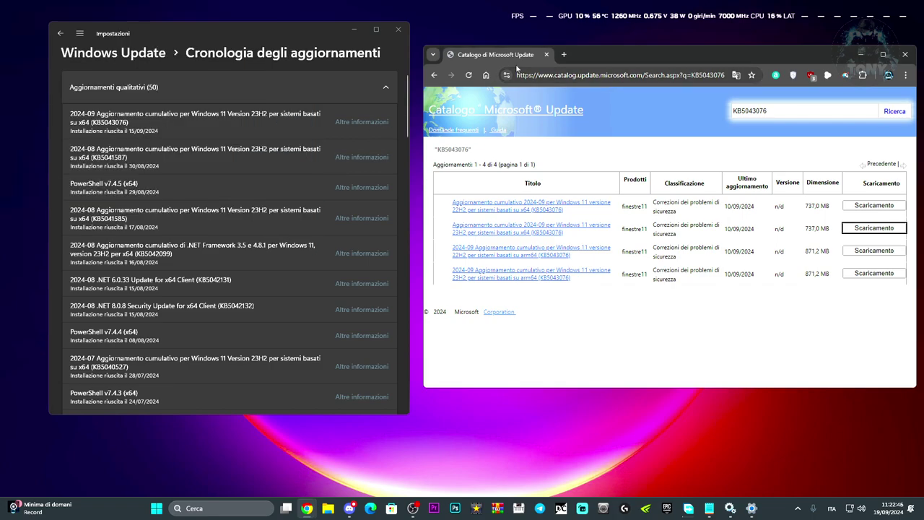
Close the update history window and minimize the Chrome window with the Microsoft Update Catalog.
{"action": "left_click", "coordinate": [398, 29]}
{"action": "left_click_drag", "start_coordinate": [636, 59], "coordinate": [394, 60]}
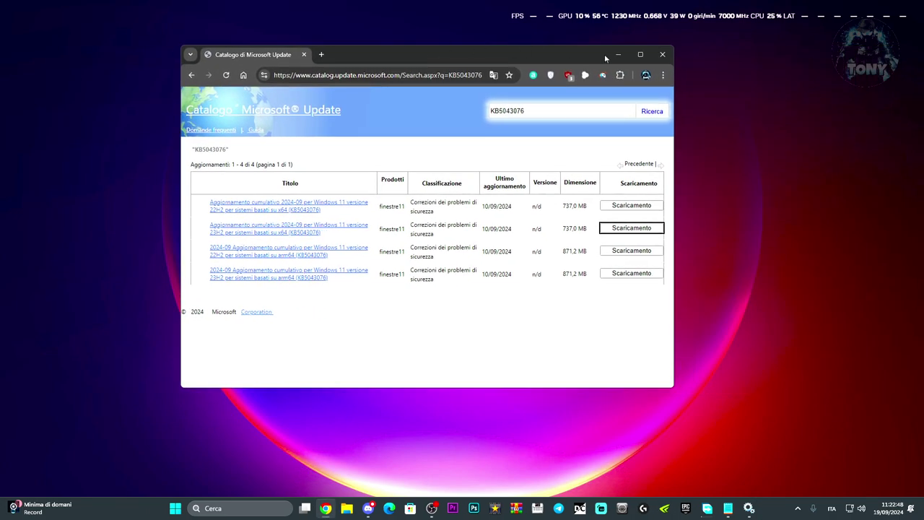
{"action": "left_click", "coordinate": [623, 60]}
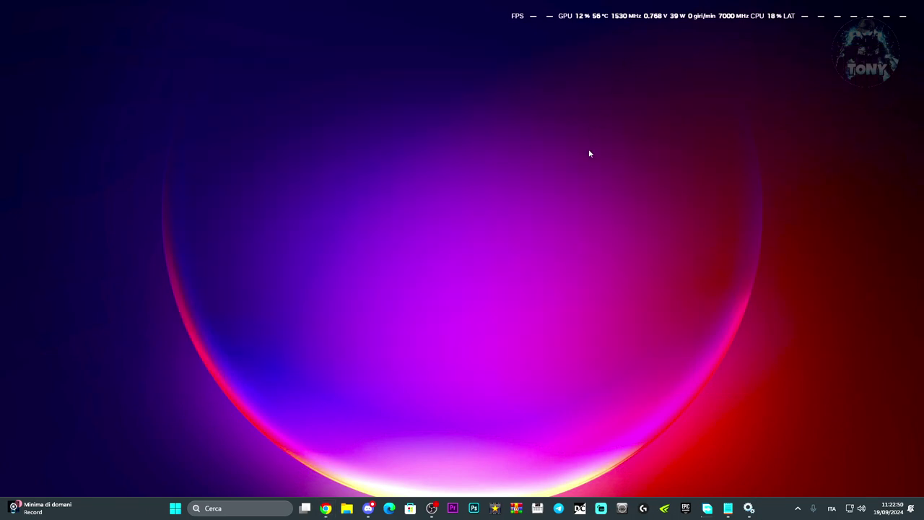